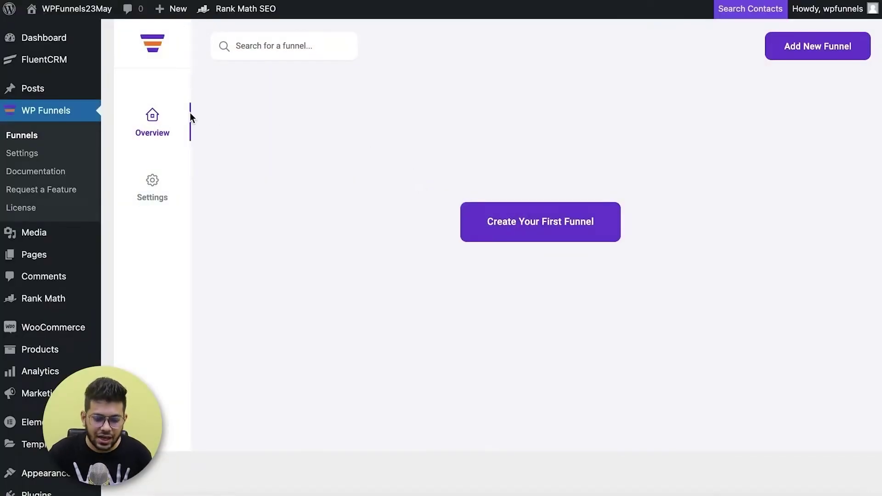
Create a new funnel by importing the three-step "Change your life today." template
mouse_move(82, 325)
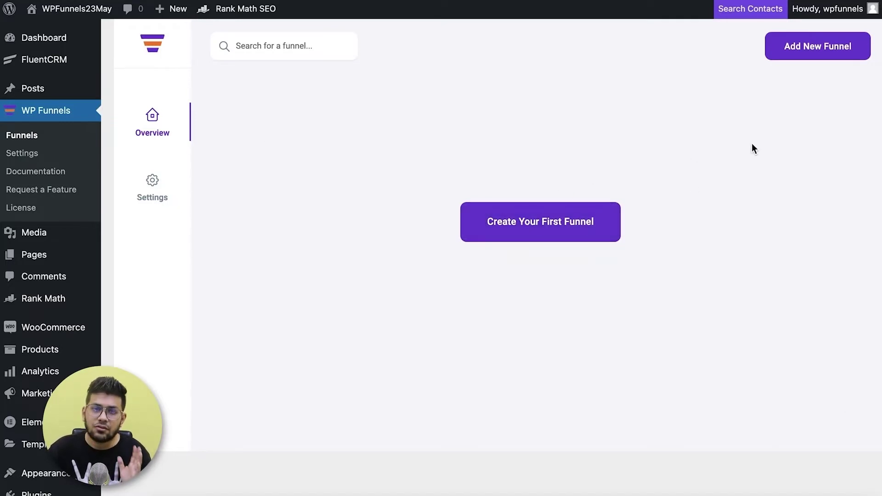
click(823, 56)
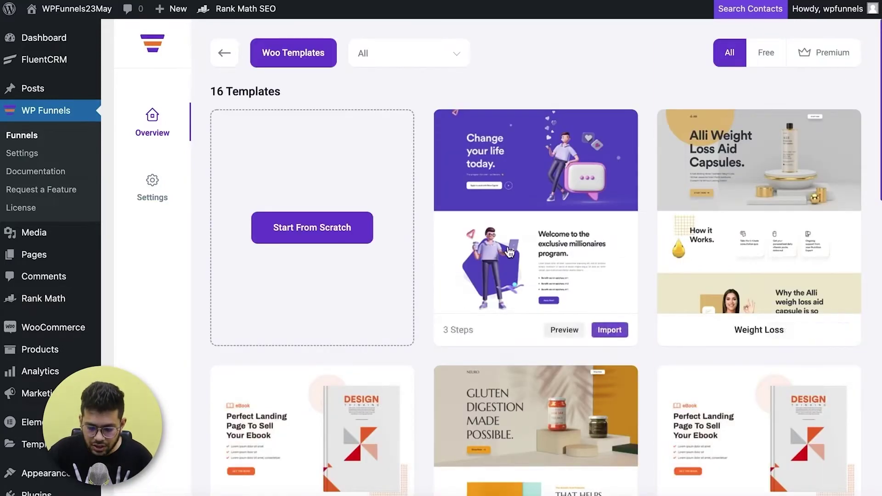
click(611, 330)
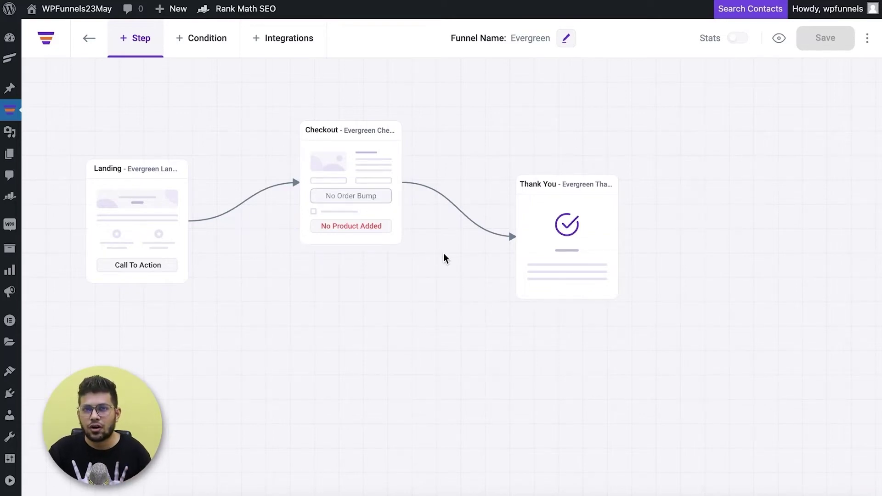
Add Sony White Headphones as the Checkout step's funnel product and save the step's settings
mouse_move(336, 157)
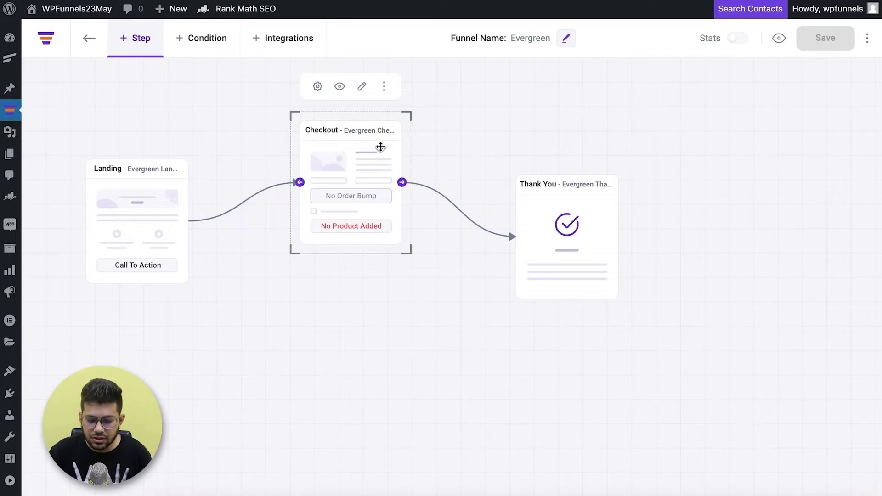
click(318, 87)
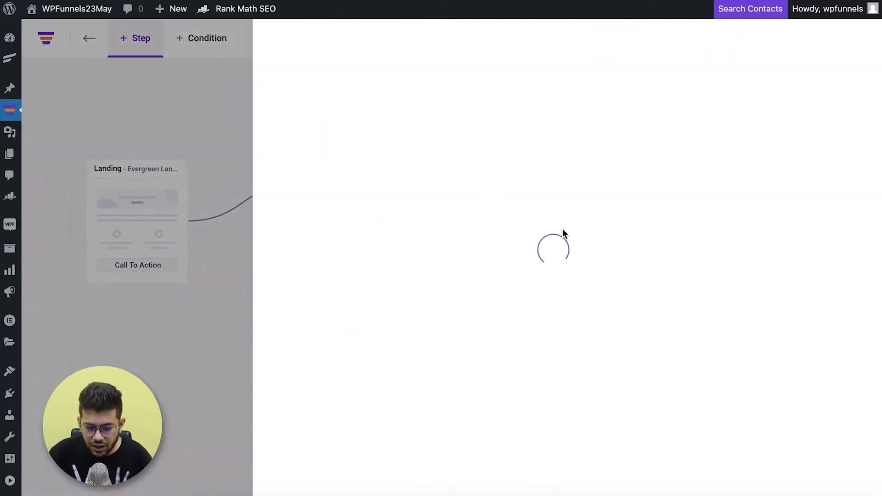
click(633, 150)
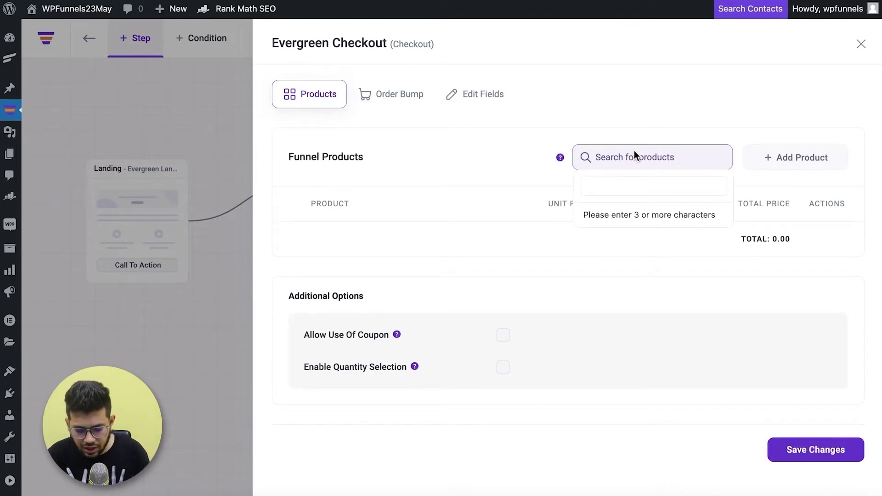
text(head)
click(628, 216)
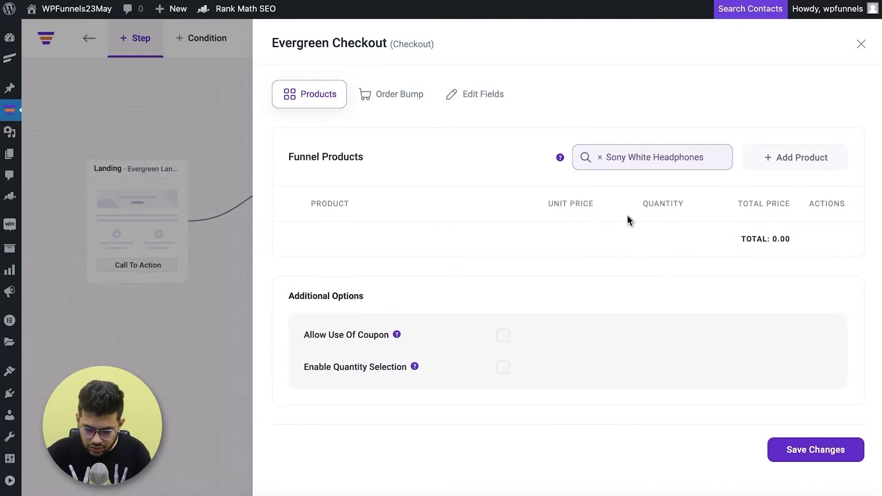
click(790, 162)
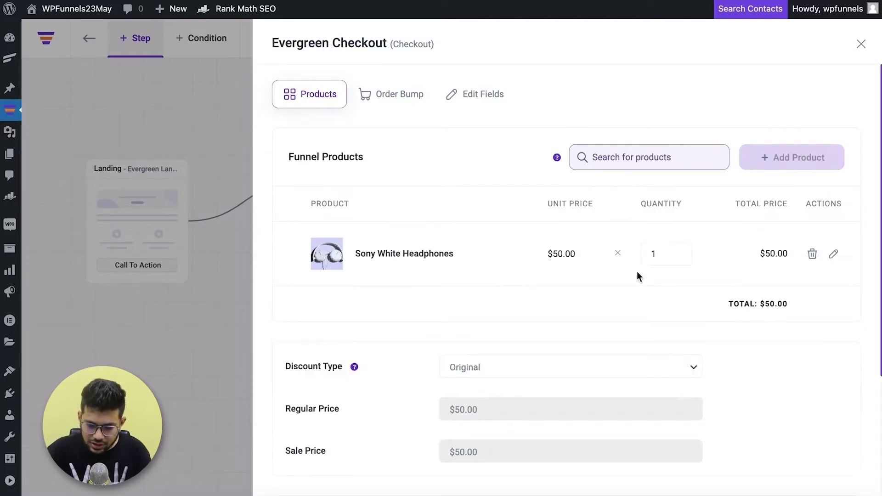
scroll(703, 319, down, 5)
click(789, 480)
click(860, 44)
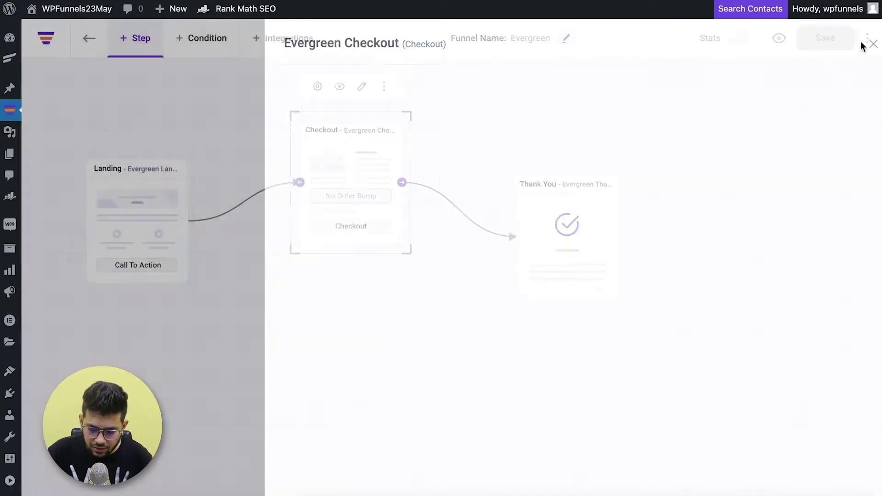
click(347, 359)
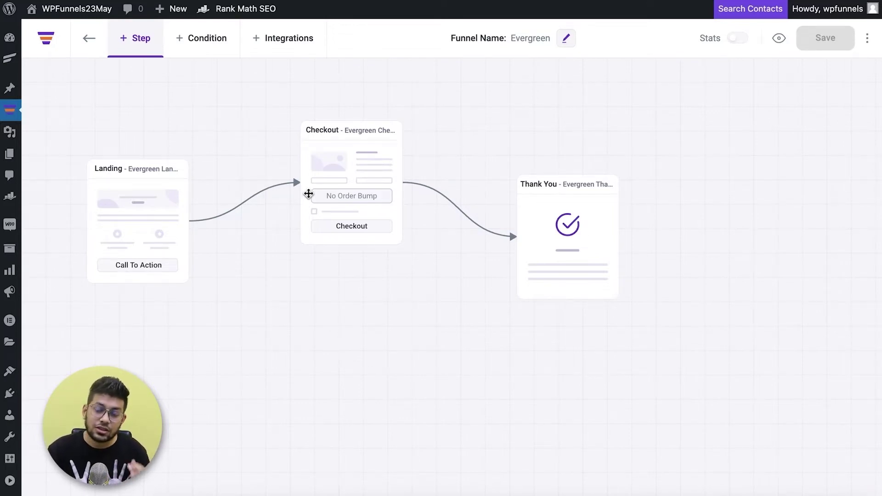
Preview the checkout page, examine the product in the order summary, and return to the funnel canvas
click(328, 157)
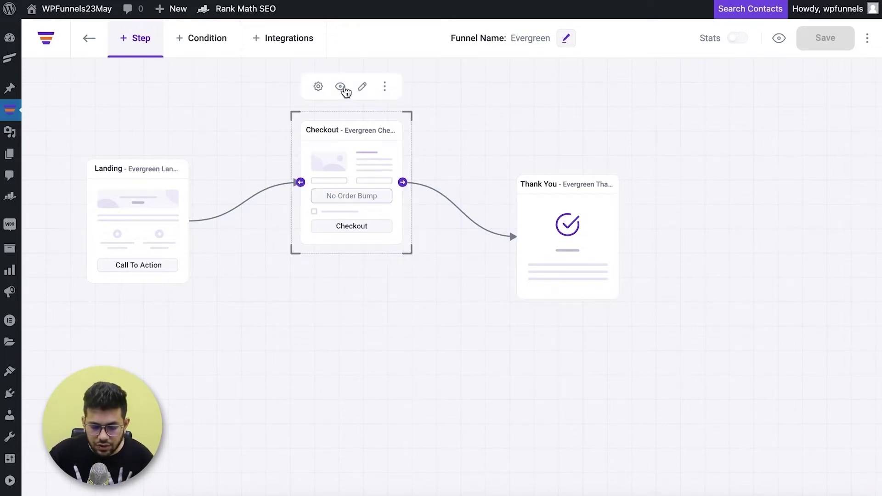
click(340, 87)
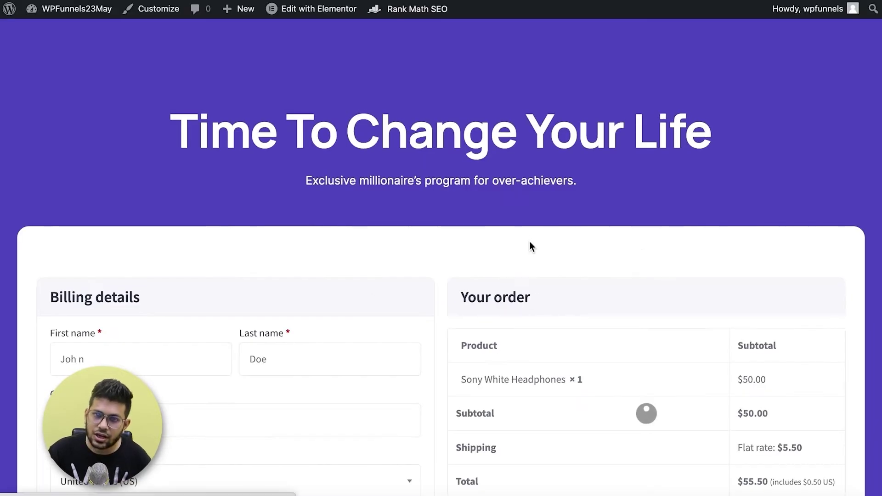
scroll(531, 239, down, 3)
scroll(531, 244, down, 2)
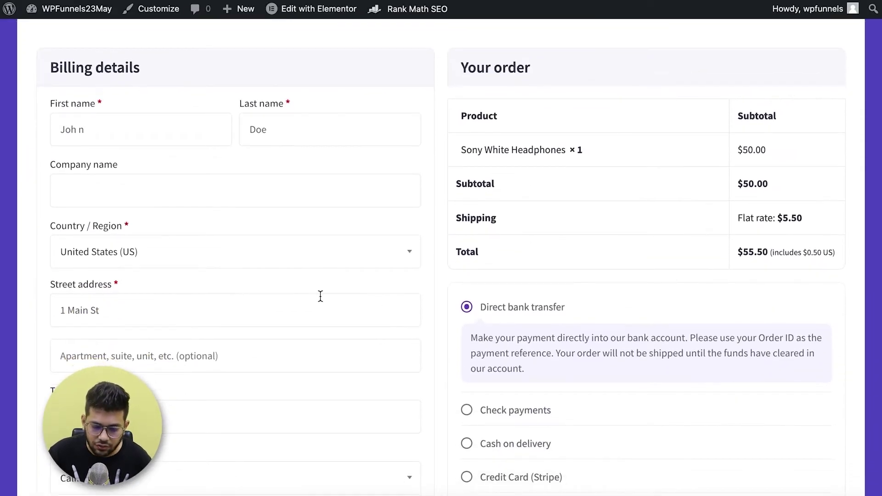
drag(468, 155, 599, 160)
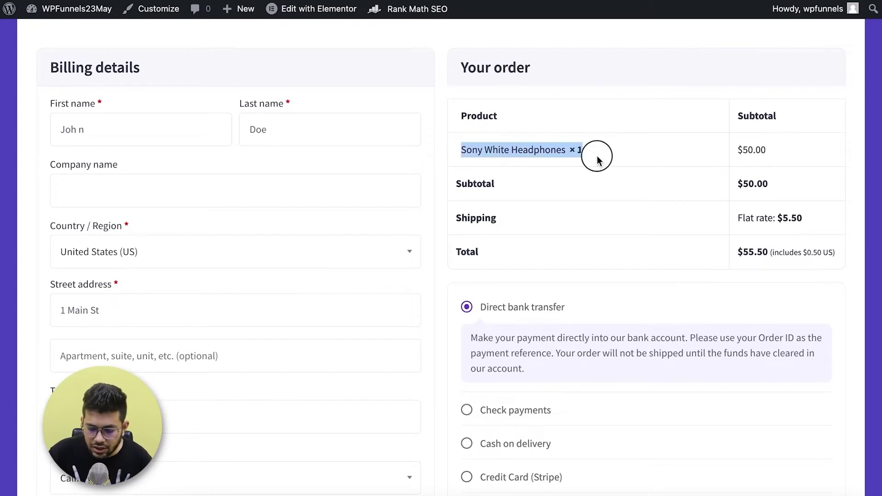
click(601, 152)
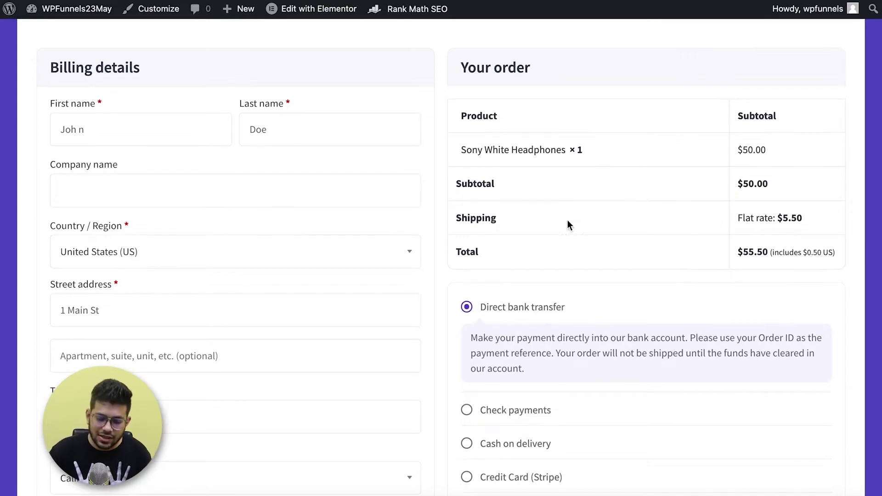
drag(459, 146, 643, 147)
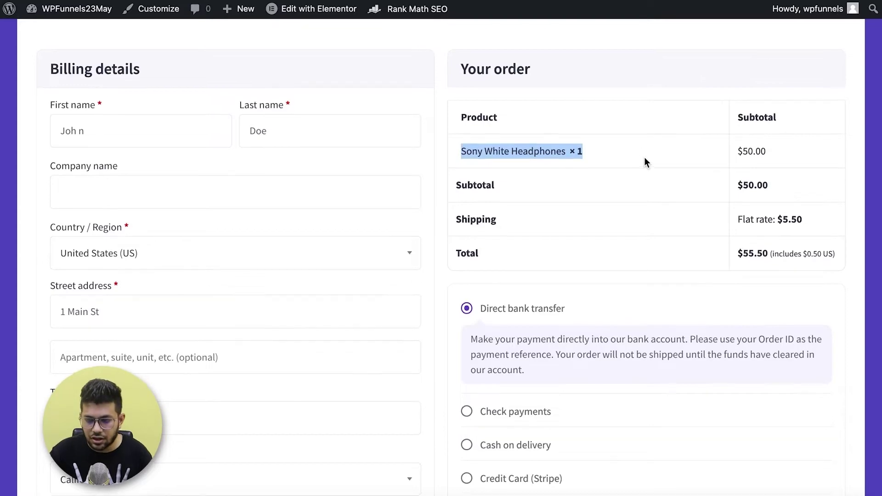
scroll(644, 158, up, 5)
scroll(645, 157, up, 2)
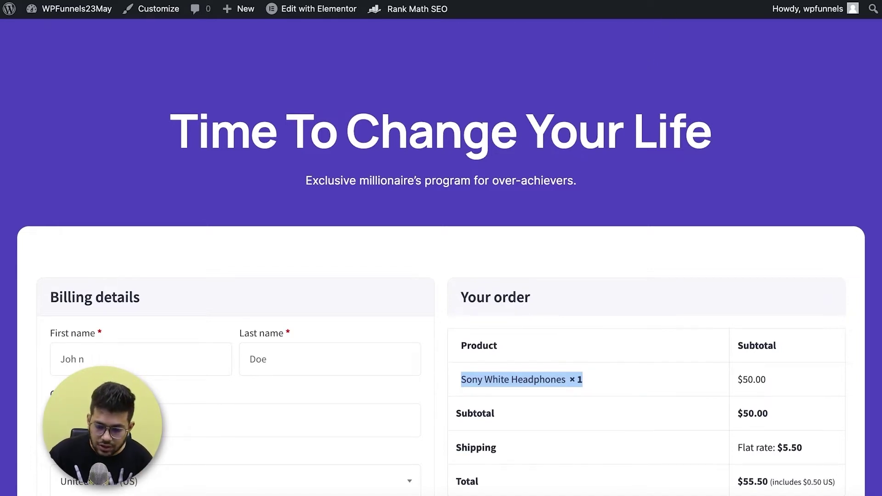
click(662, 2)
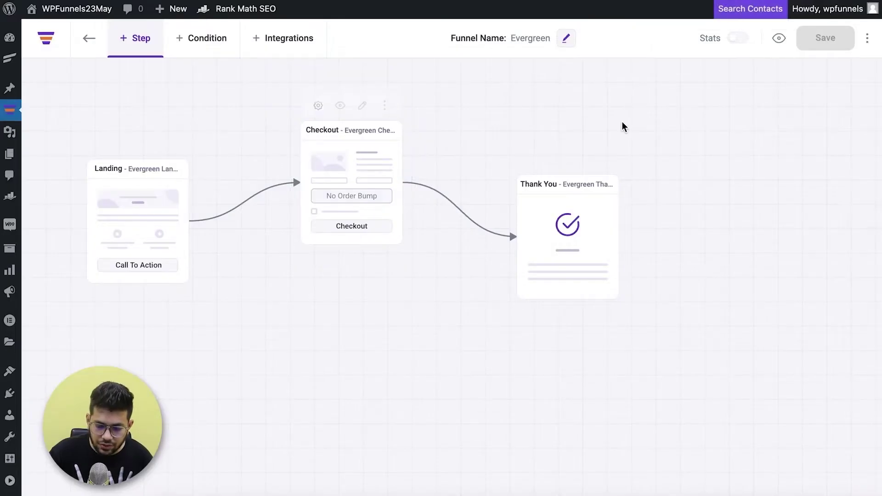
Add an order bump to the Checkout step and expand its settings
mouse_move(358, 161)
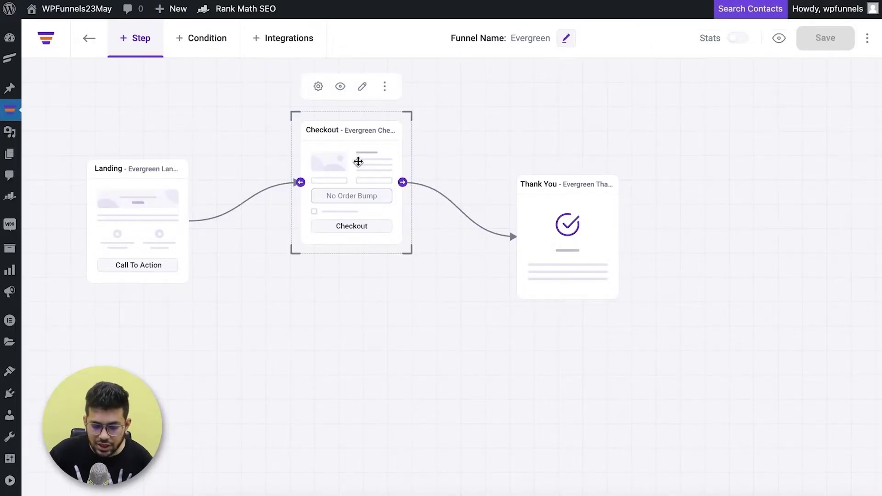
click(317, 87)
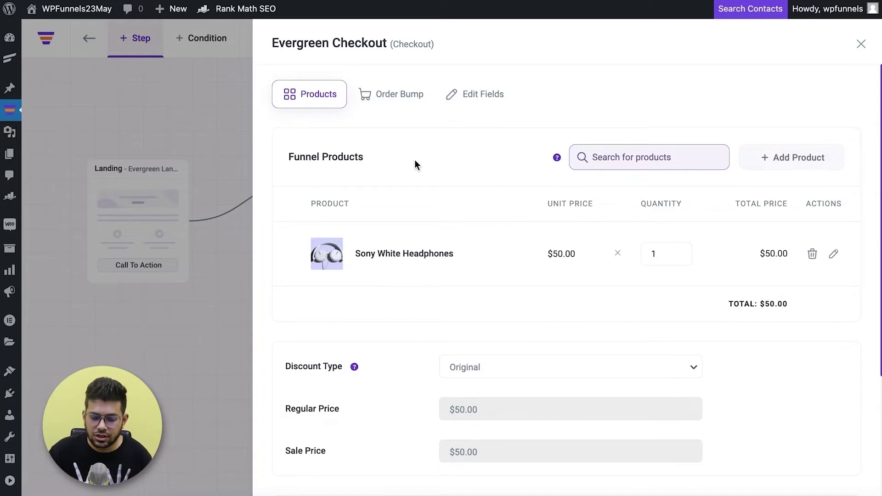
click(398, 95)
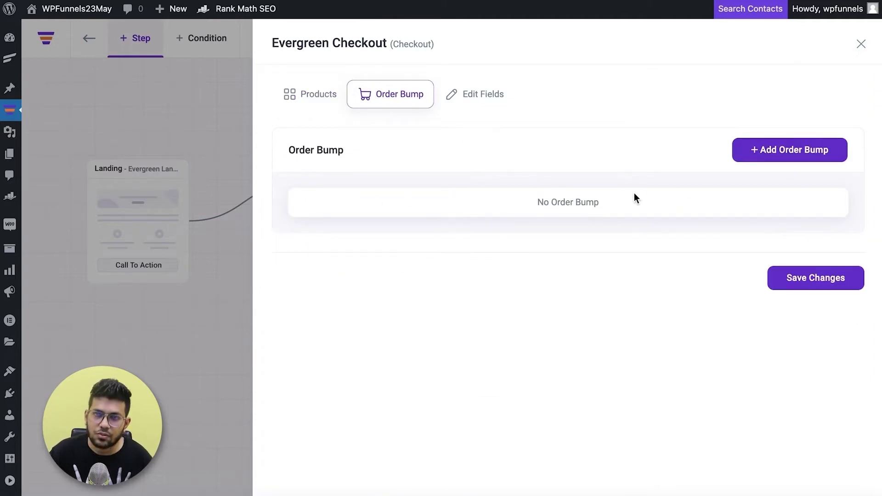
click(764, 156)
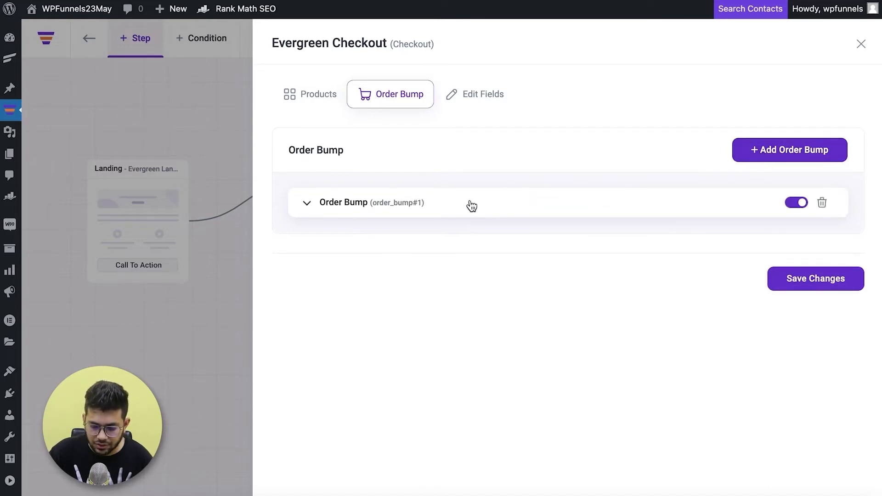
click(308, 205)
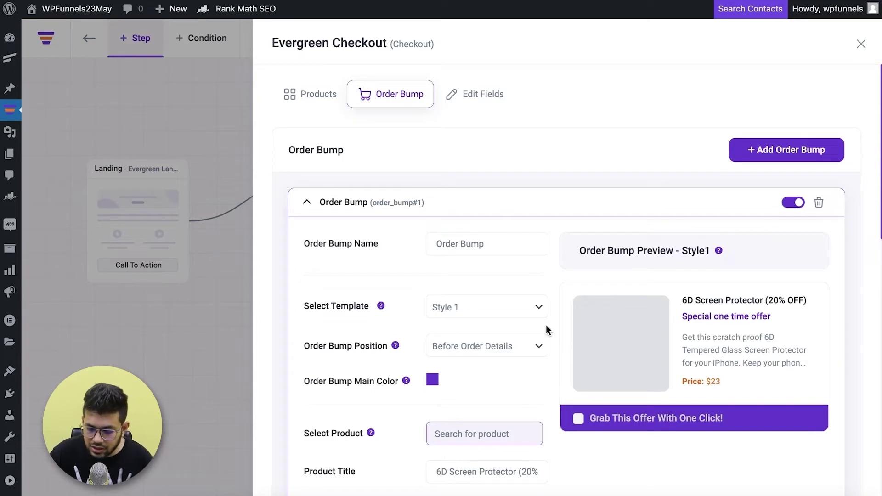
Choose High Bass Sony Headphones as the order bump's product
scroll(546, 326, down, 2)
scroll(547, 324, down, 1)
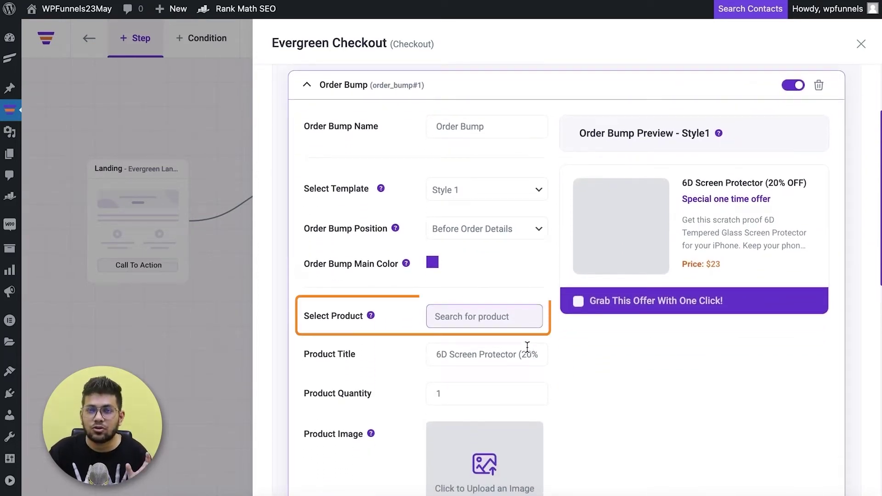
click(490, 316)
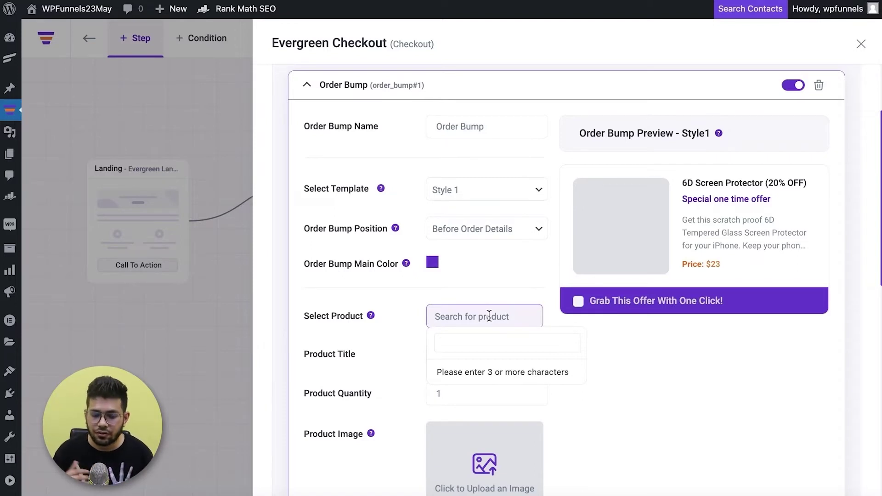
text(bad)
key(BackSpace)
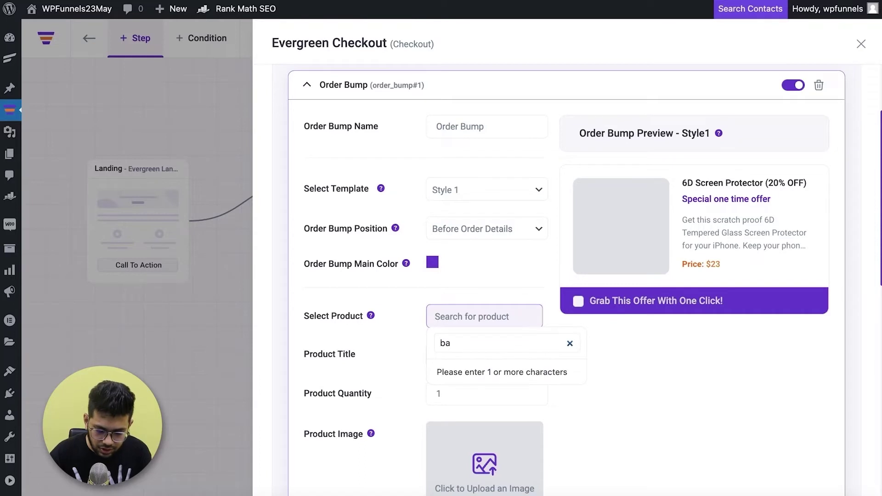
text(ss)
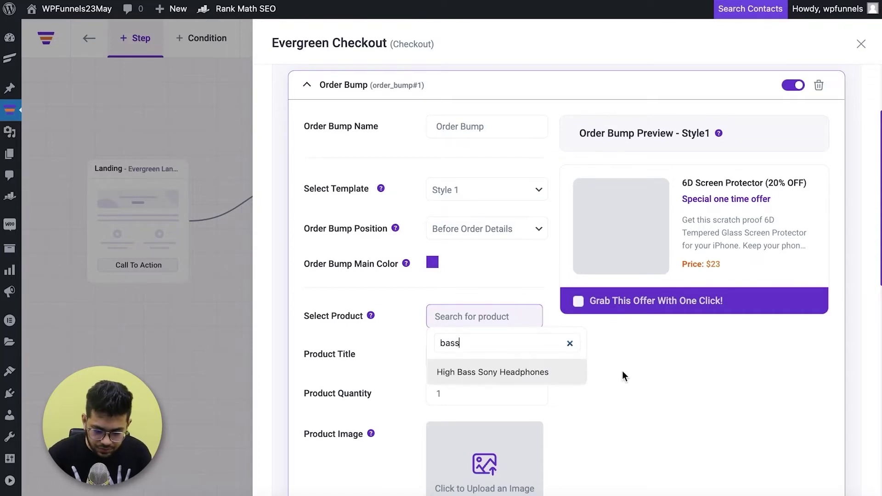
click(516, 376)
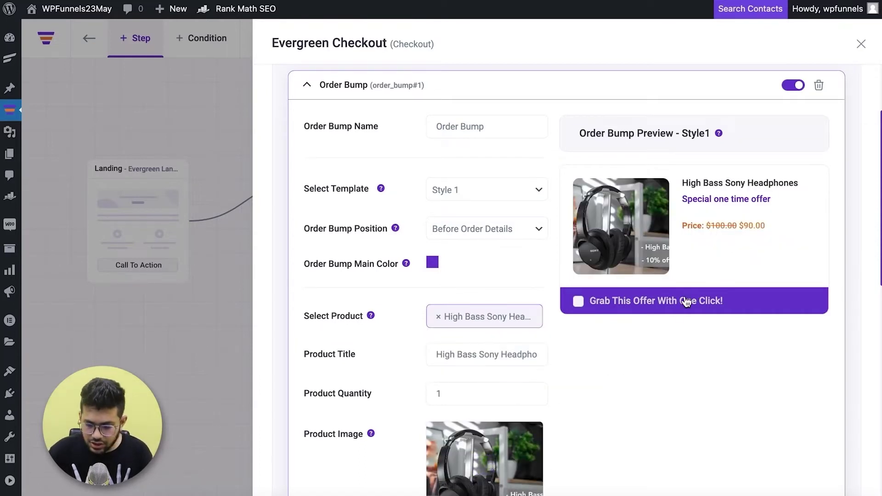
Set the order bump's product description to "Get a better headphone instead at a 10% discount!"
scroll(528, 315, down, 6)
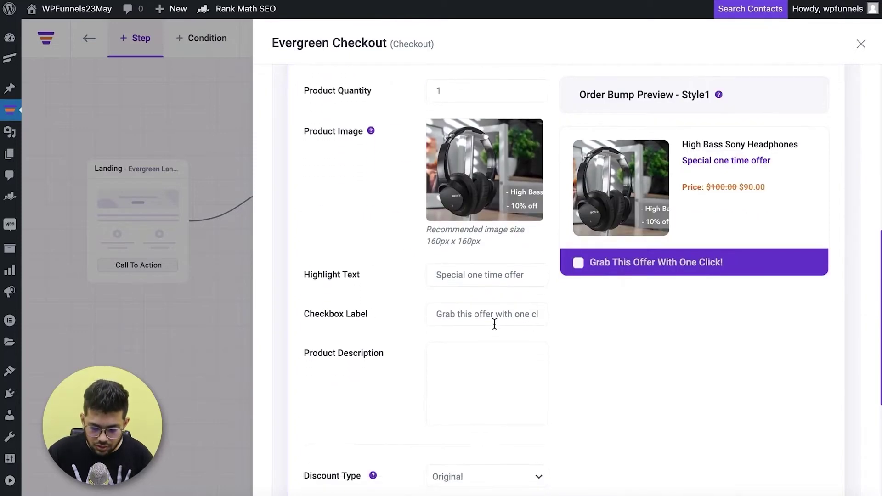
click(492, 357)
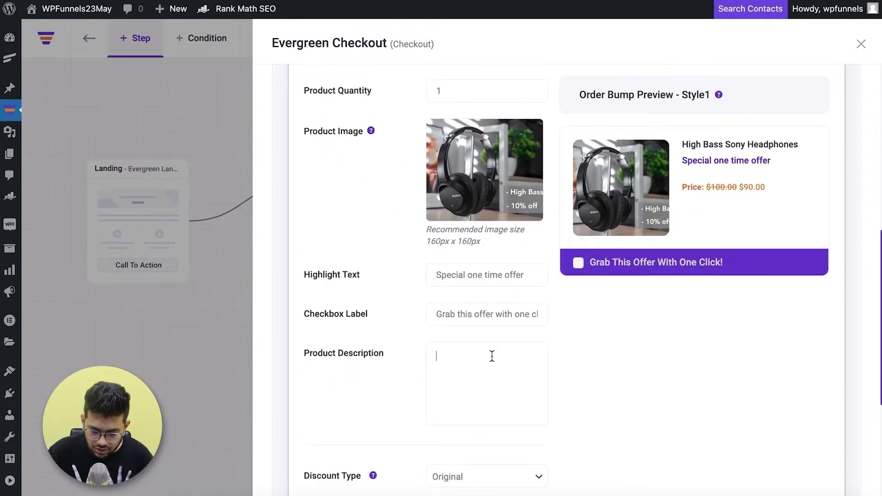
text(Get)
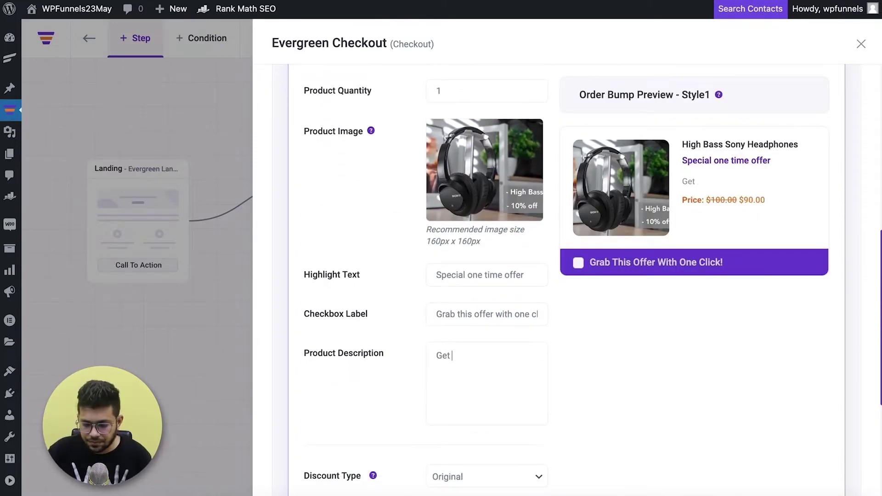
text( a better headphone instead at a 10% discount!)
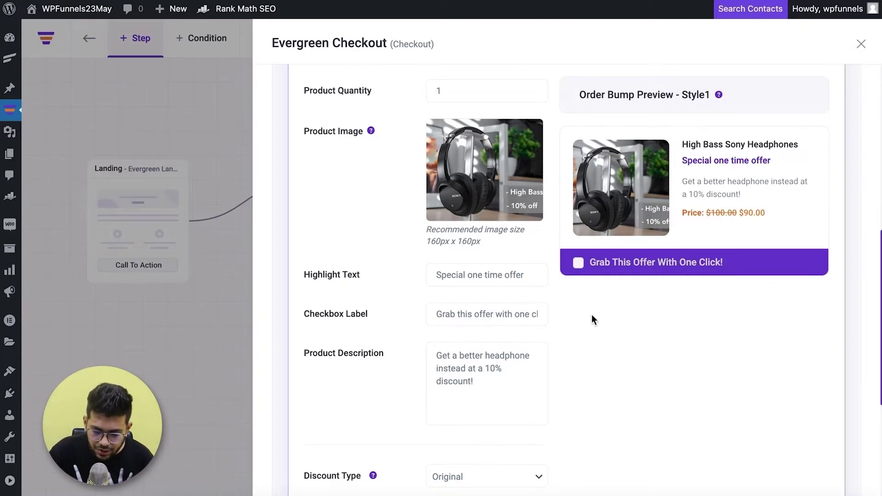
Review the order bump's remaining settings, save the changes, and close the Checkout step's settings
scroll(591, 317, down, 5)
scroll(502, 256, up, 2)
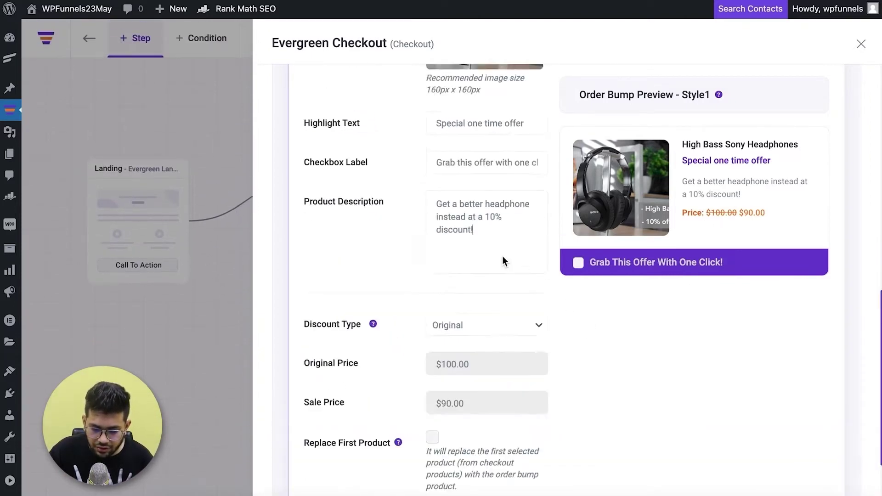
scroll(505, 257, up, 10)
scroll(529, 275, down, 12)
click(779, 479)
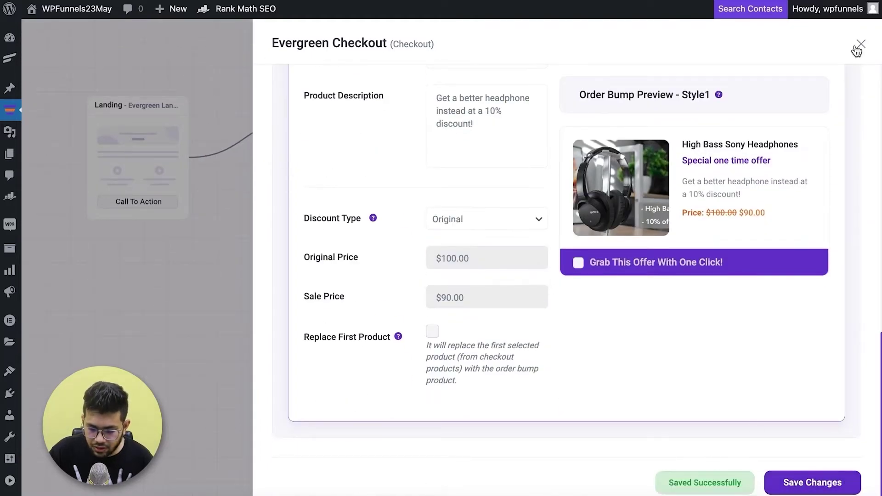
click(861, 44)
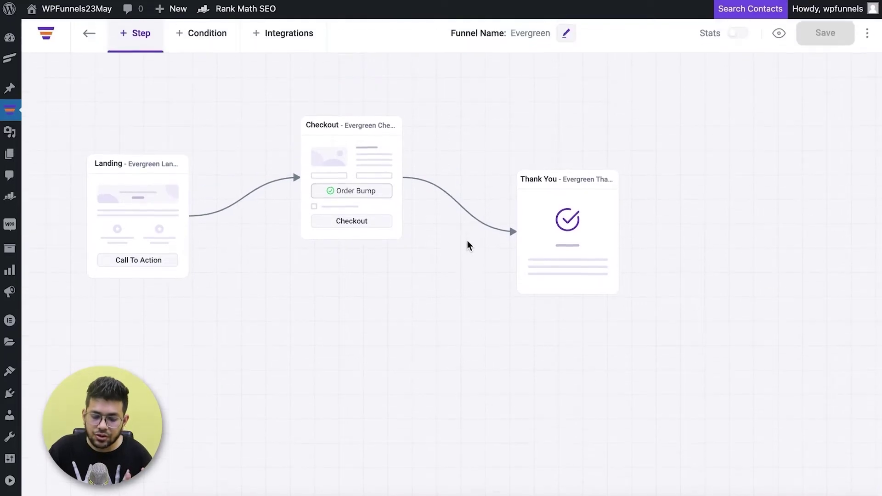
Preview the Checkout page and test the order bump by accepting the offer and deselecting it again
mouse_move(349, 168)
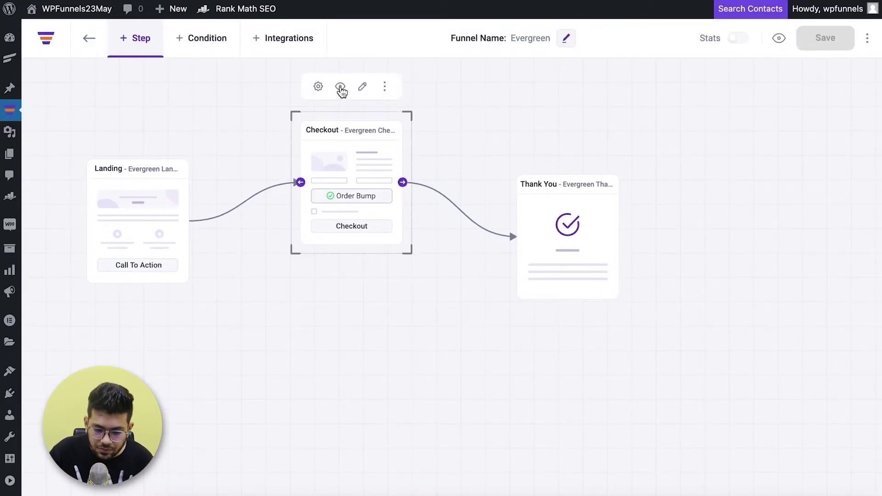
click(340, 87)
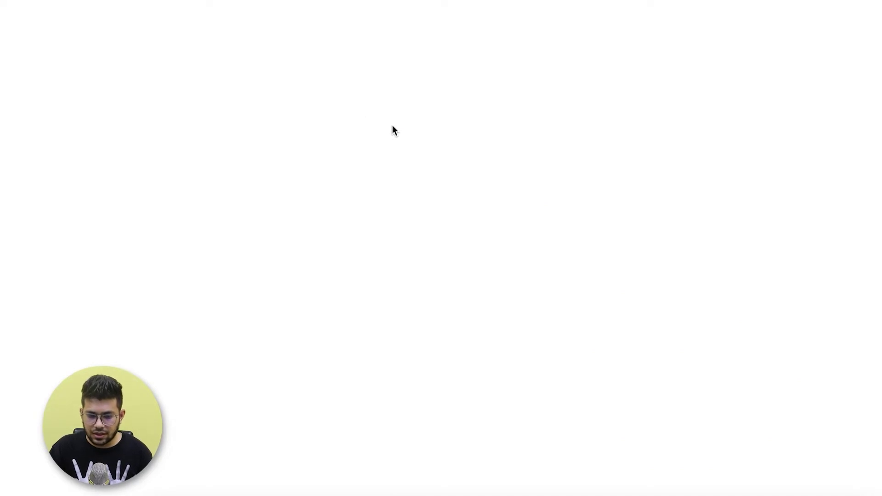
scroll(684, 219, down, 5)
scroll(684, 222, down, 1)
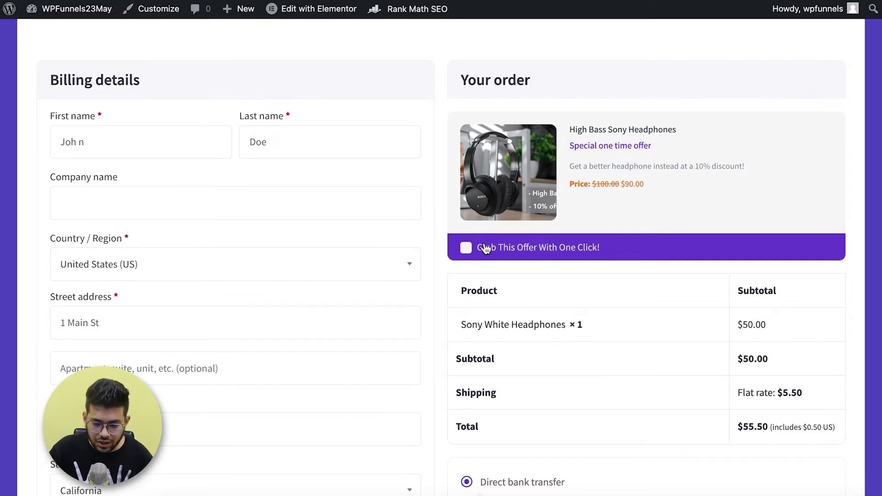
click(469, 248)
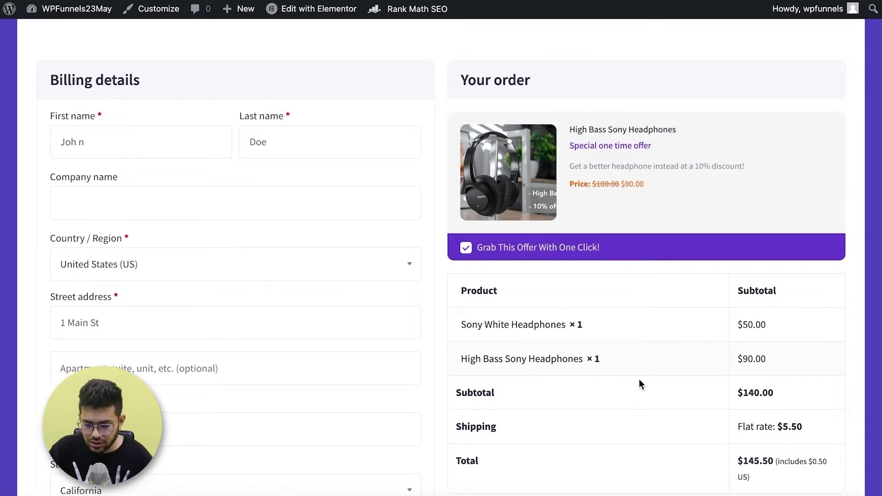
click(467, 247)
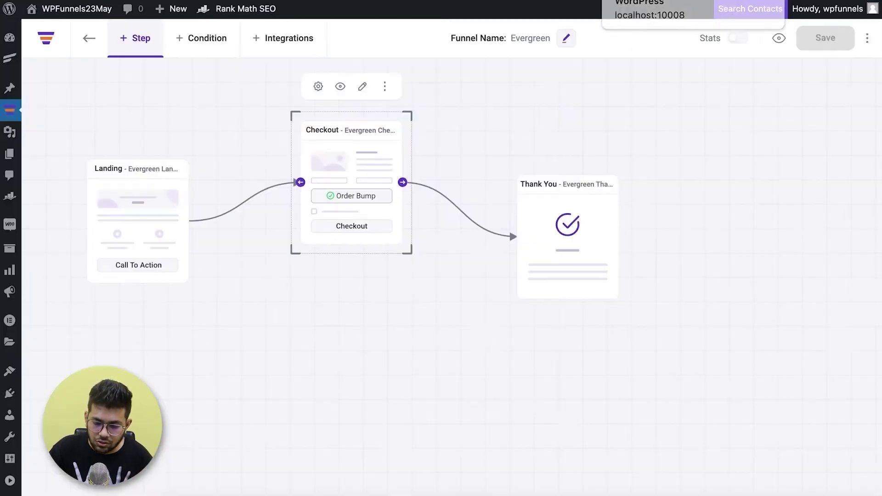
Reopen the Checkout step's settings in the funnel canvas and expand its existing order bump
click(319, 88)
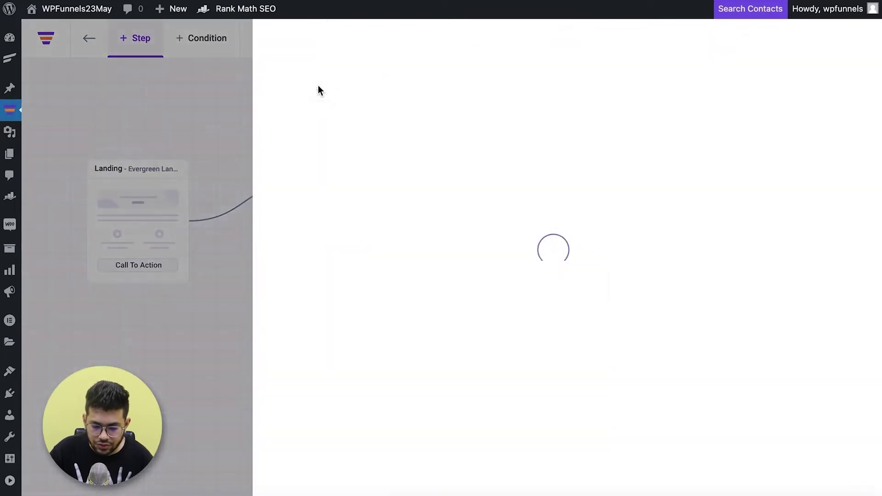
click(399, 95)
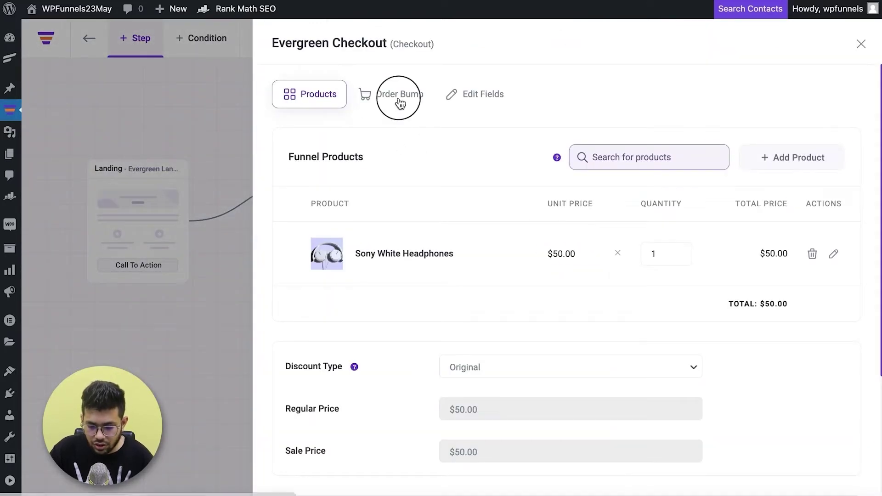
click(342, 205)
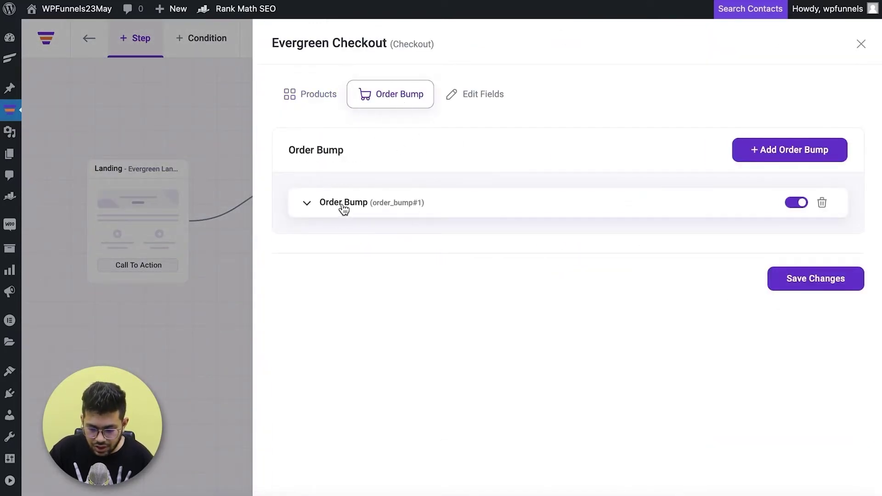
scroll(525, 246, down, 2)
scroll(528, 254, down, 1)
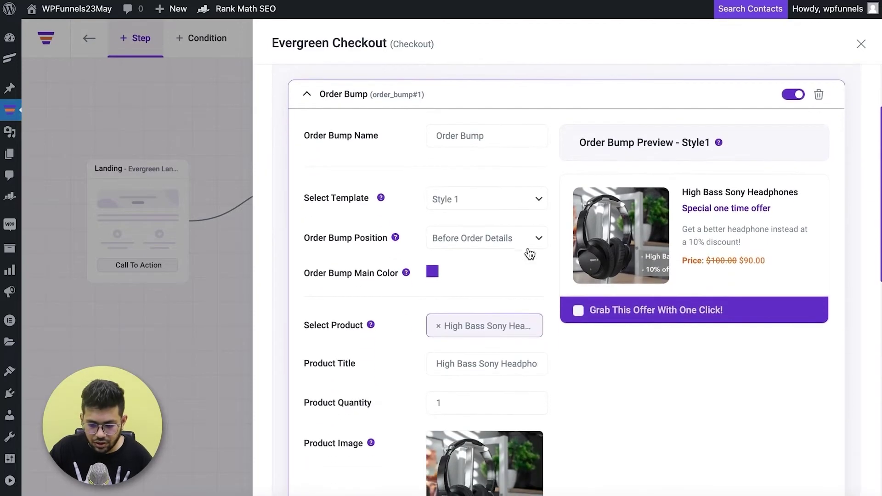
Compare order bump templates Style 2 through Style 5 in the preview and apply Style 2
click(483, 207)
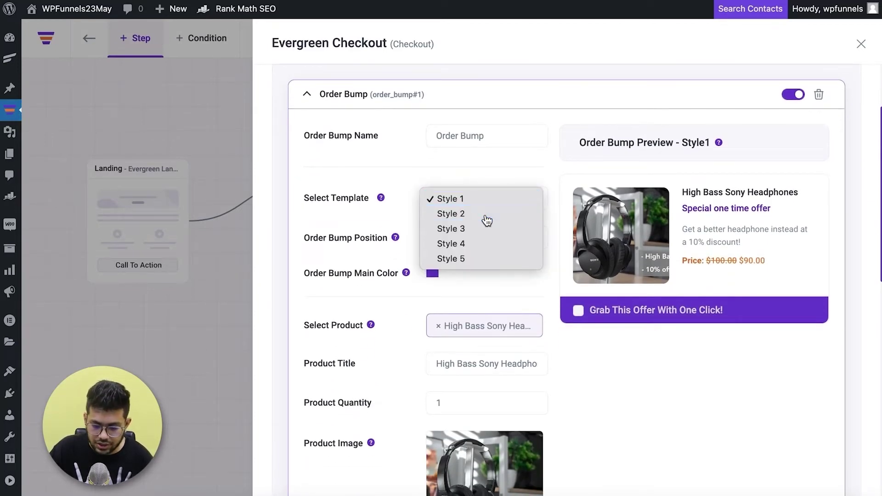
click(487, 214)
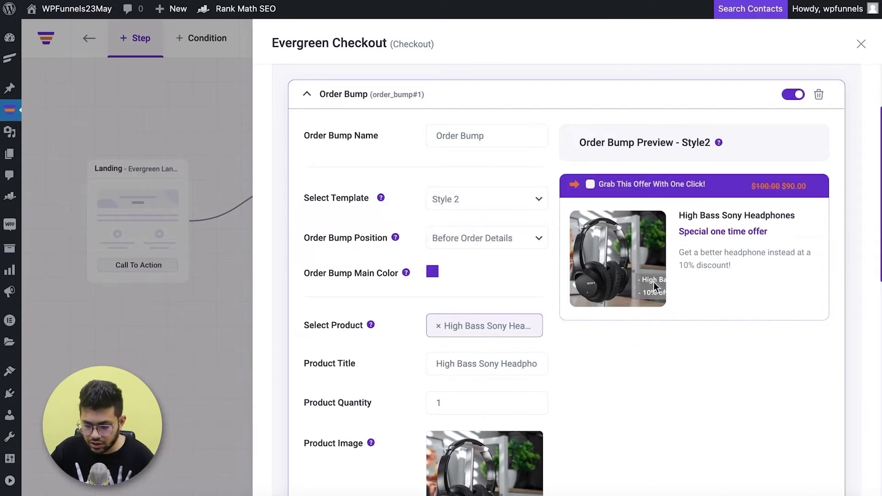
click(482, 199)
click(455, 213)
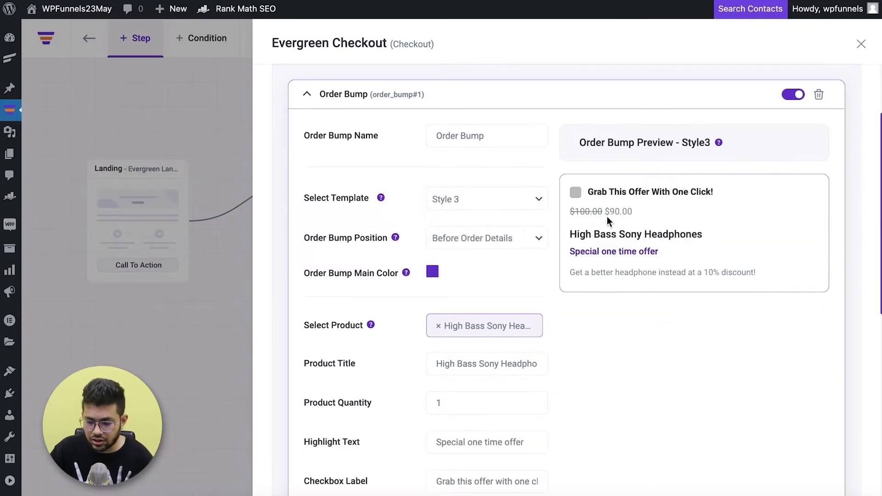
click(445, 199)
click(453, 213)
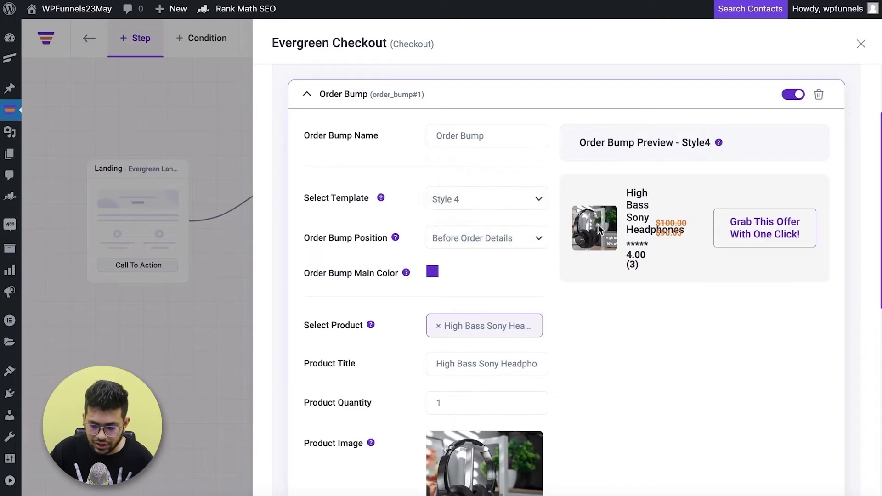
click(503, 211)
click(503, 214)
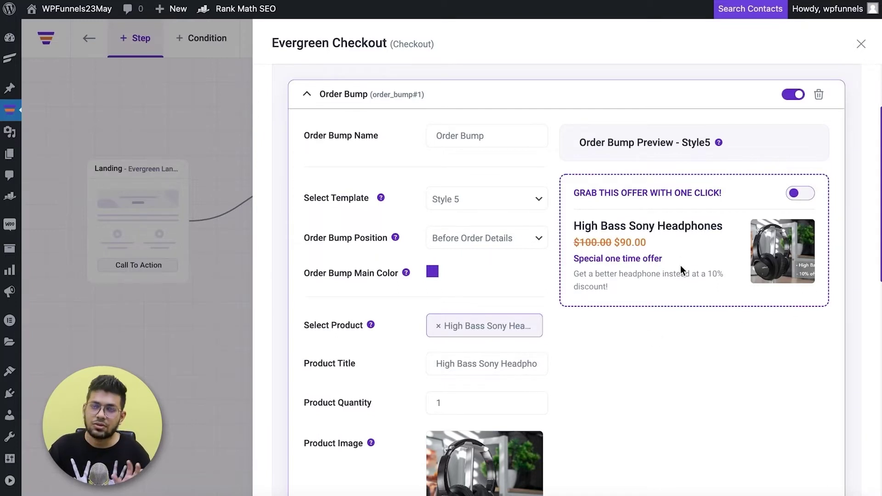
click(502, 200)
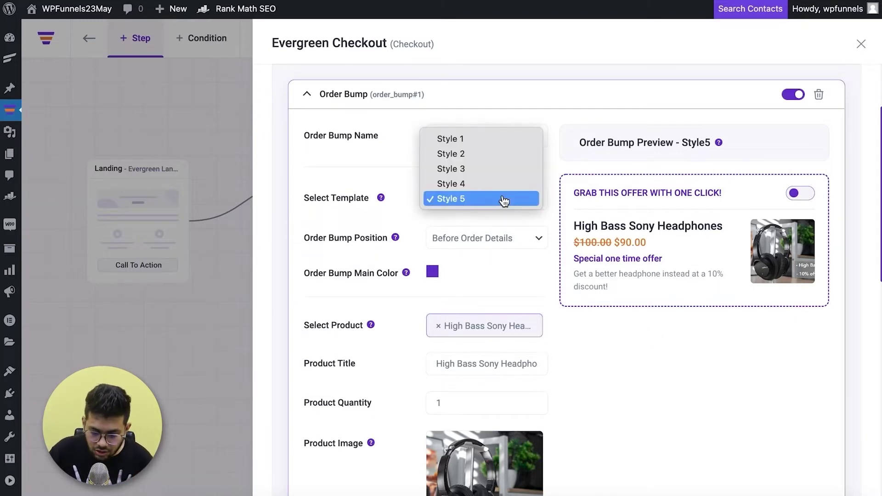
click(503, 156)
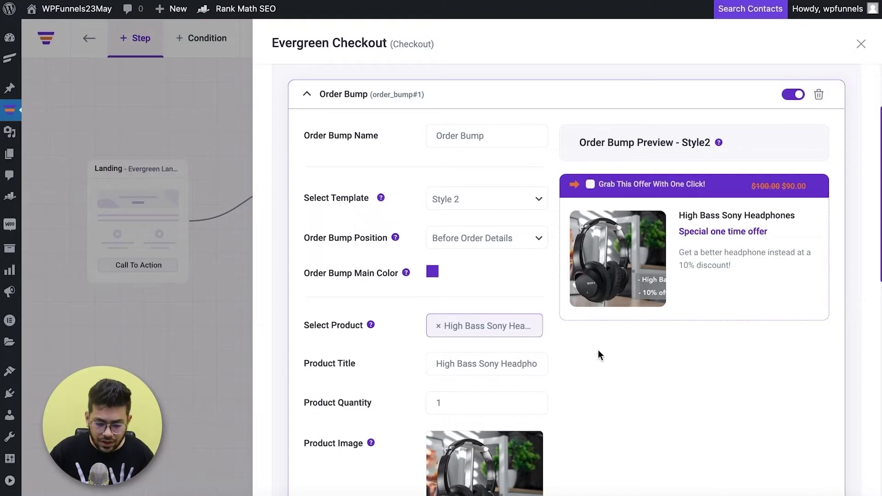
Try a small edit in the order bump's product title and restore its original wording
scroll(507, 245, down, 3)
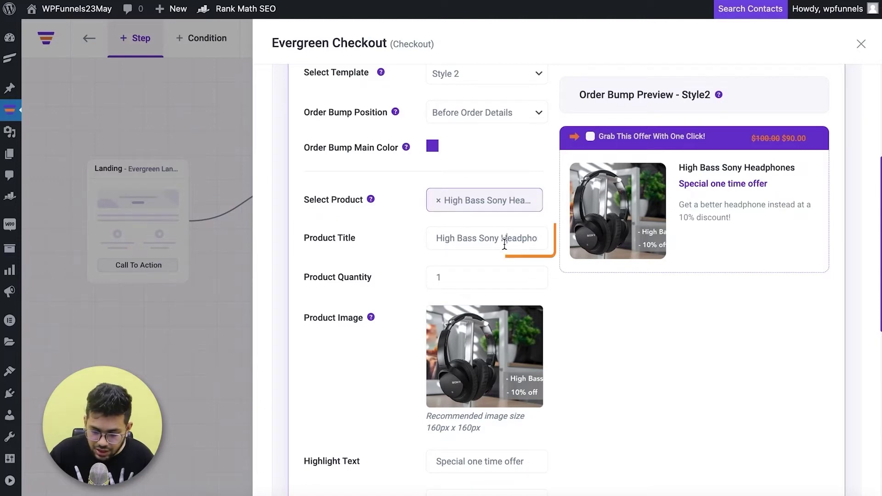
click(477, 237)
key(BackSpace)
text(e)
key(BackSpace)
text(s)
Change the order bump's highlight text to "Special one-time offer"
scroll(448, 253, down, 5)
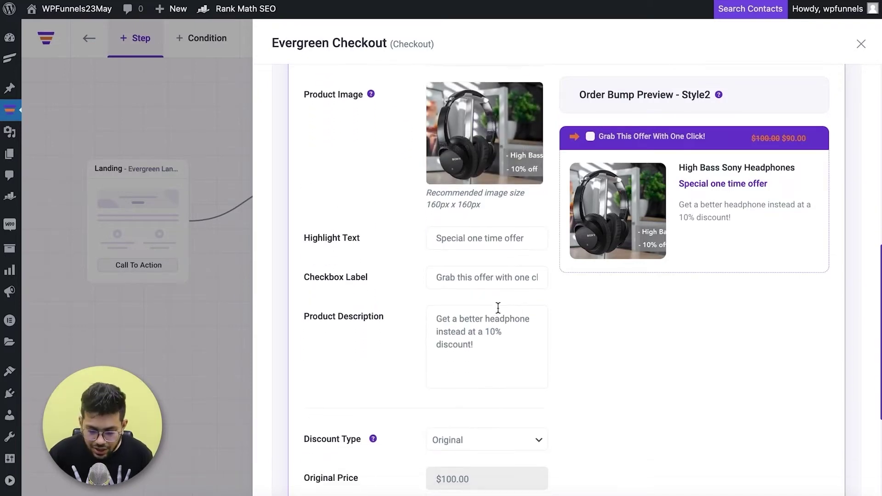
mouse_move(682, 184)
mouse_down()
mouse_move(716, 185)
mouse_move(693, 222)
mouse_up()
click(522, 238)
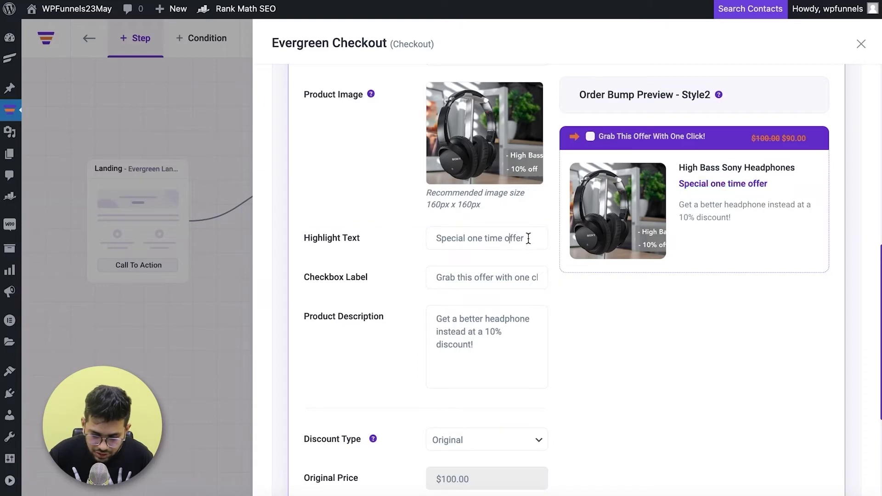
click(484, 238)
key(BackSpace)
text(-)
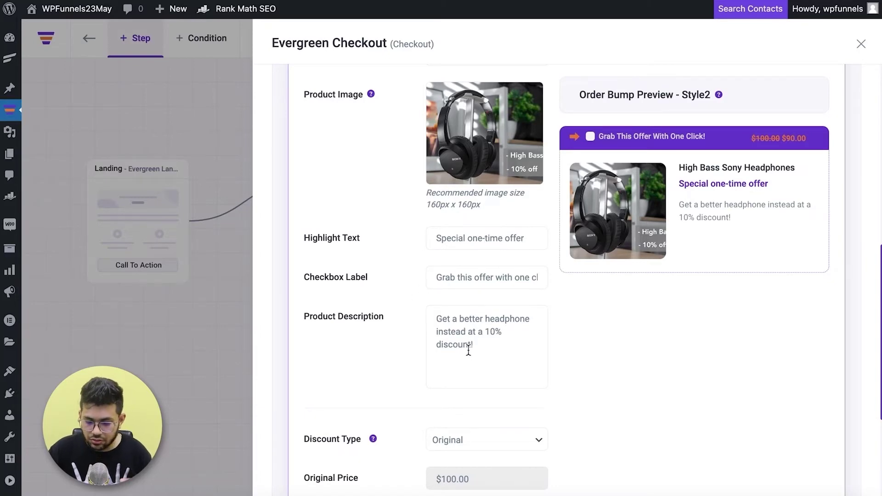
Change the order bump's checkbox label to "Grab this offer now!"
drag(471, 345, 426, 320)
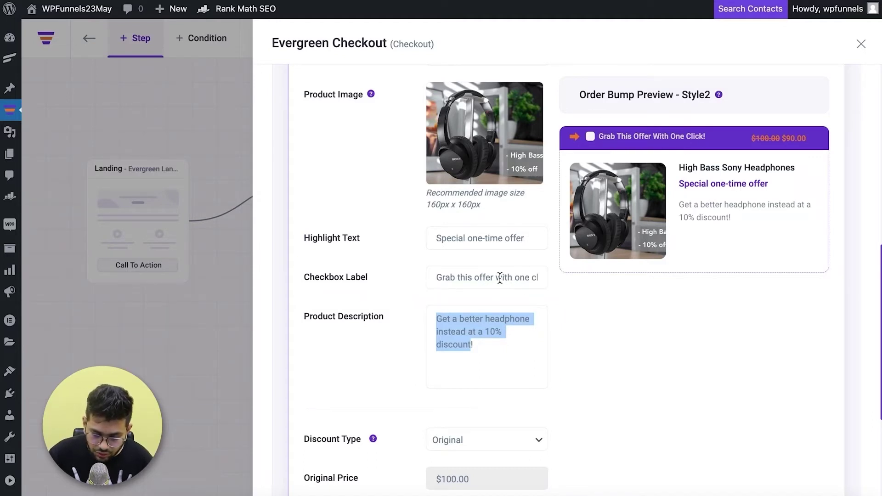
drag(496, 278, 683, 290)
text(now?)
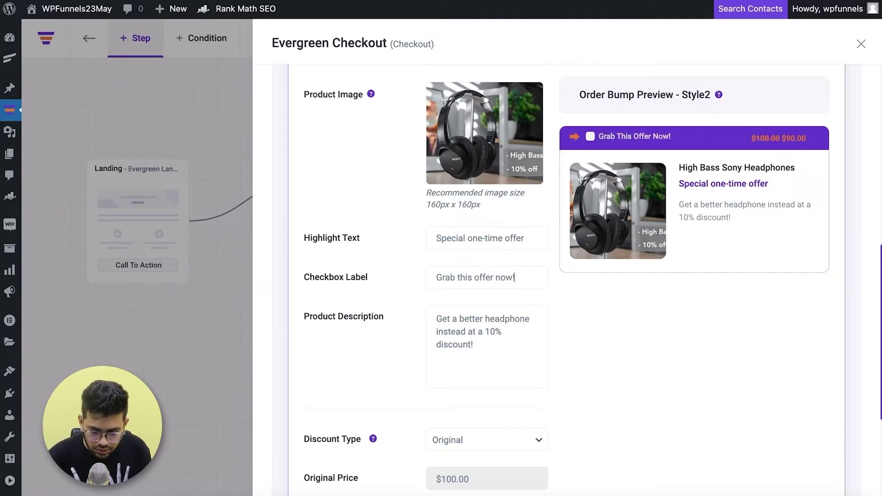
click(636, 350)
Look over the order bump's settings and set its discount type to Percentage
scroll(561, 359, down, 1)
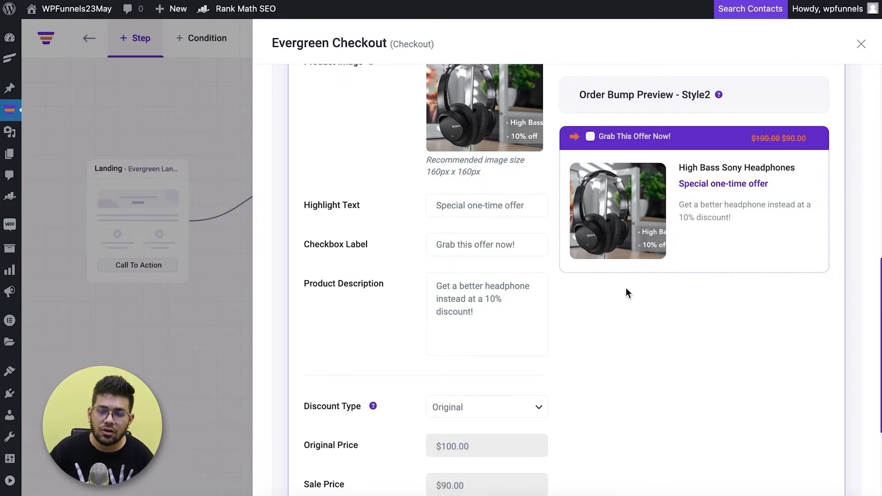
scroll(459, 223, up, 3)
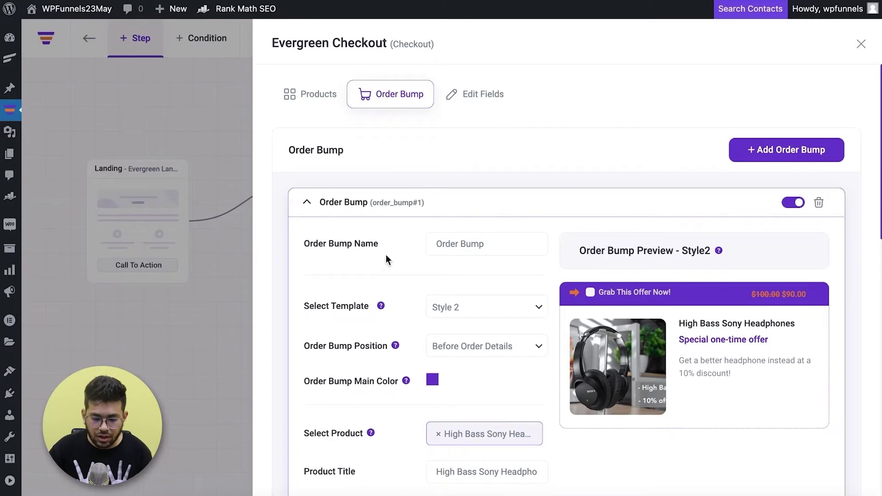
scroll(492, 310, down, 7)
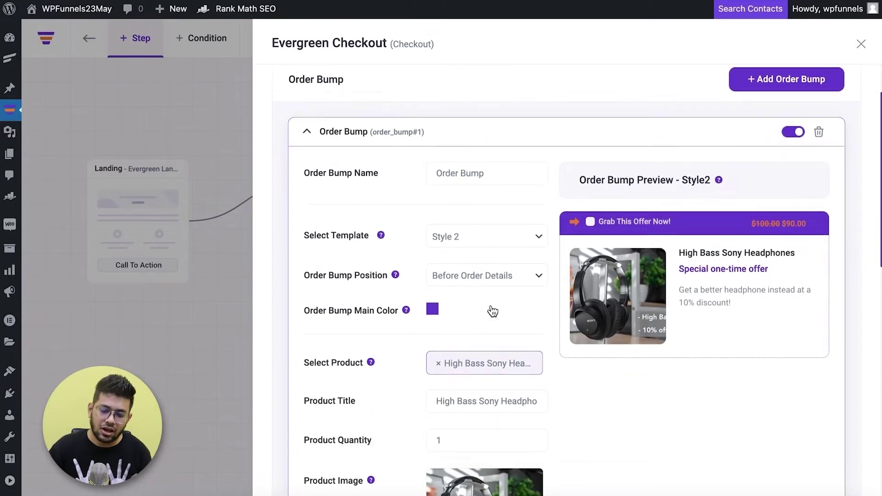
scroll(542, 380, down, 1)
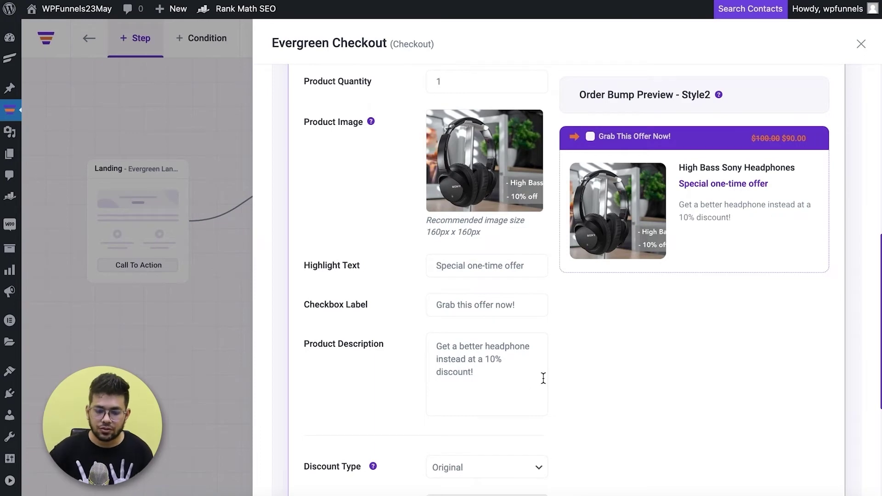
scroll(528, 367, down, 5)
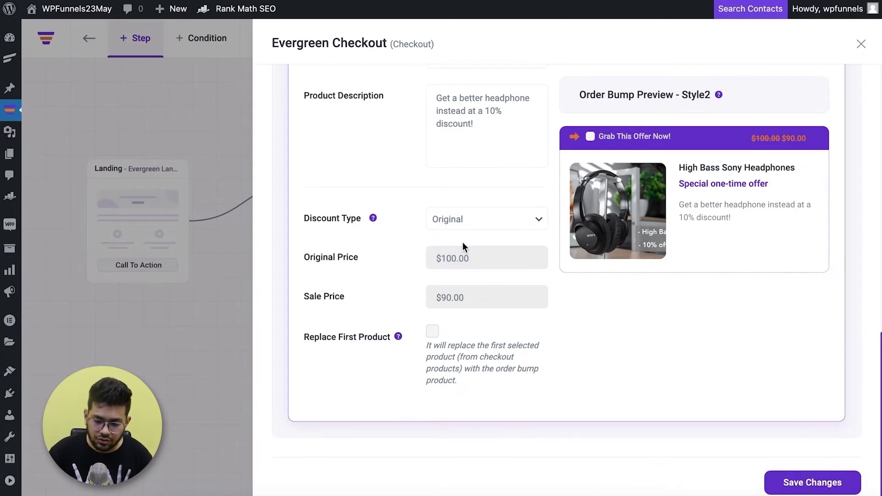
click(465, 224)
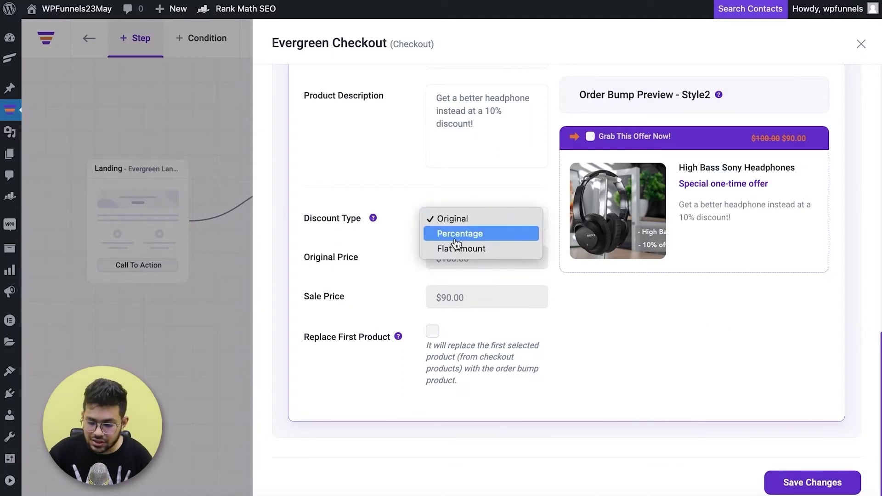
click(457, 235)
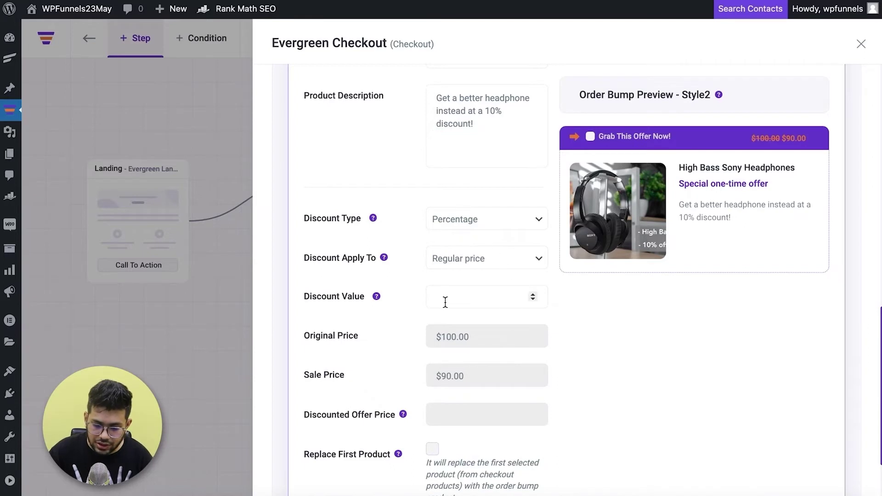
Keep the order bump's discount applied to the regular price and set the discount value to 20
mouse_move(379, 260)
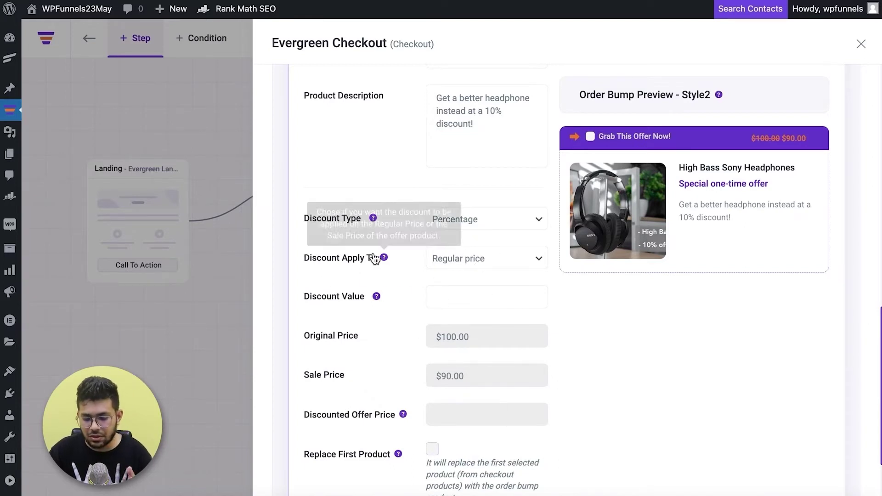
click(485, 259)
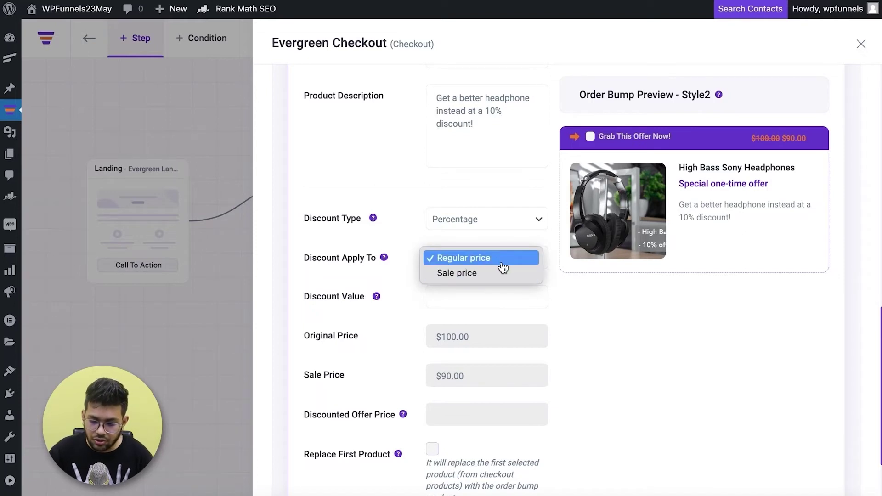
click(529, 296)
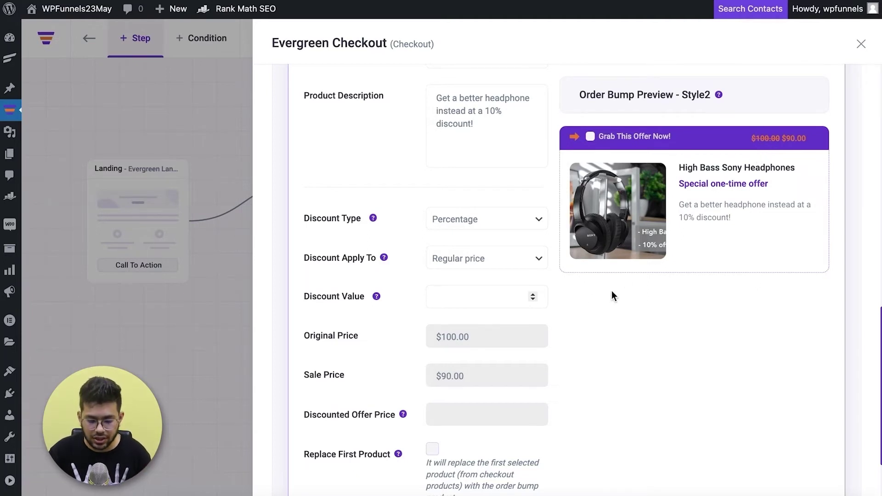
click(455, 293)
text(20)
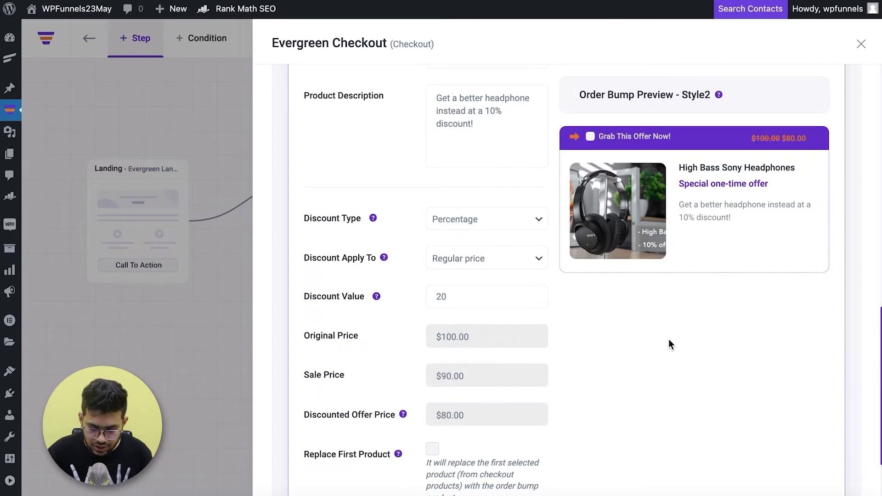
scroll(531, 353, down, 3)
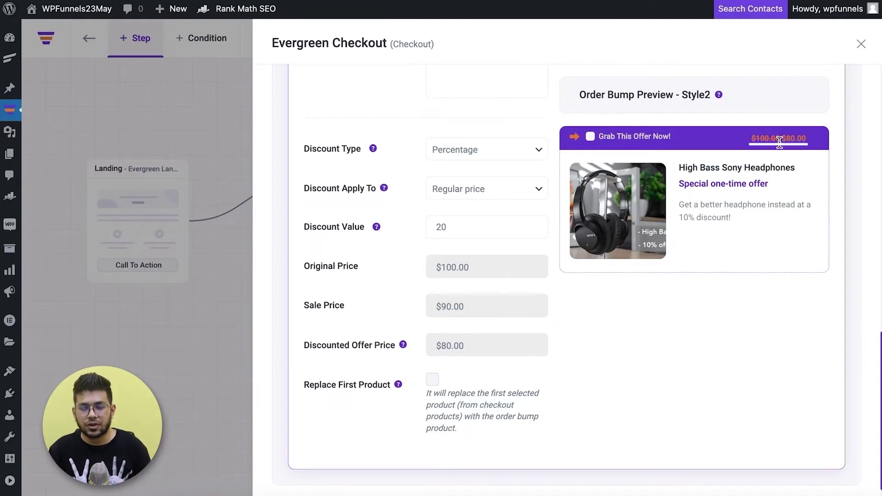
scroll(528, 368, up, 10)
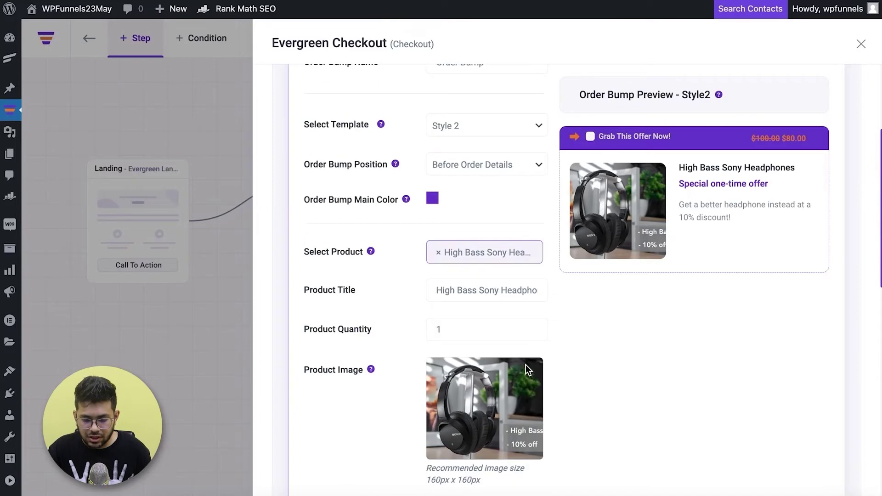
Correct the discount in the order bump's product description so it reads "Get a better headphone instead at a 20% discount!"
scroll(522, 356, down, 5)
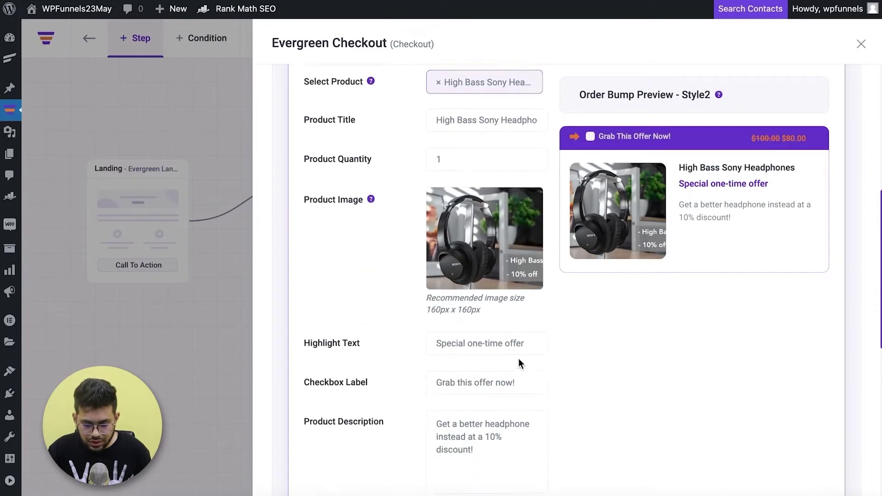
click(490, 421)
key(BackSpace)
text(2)
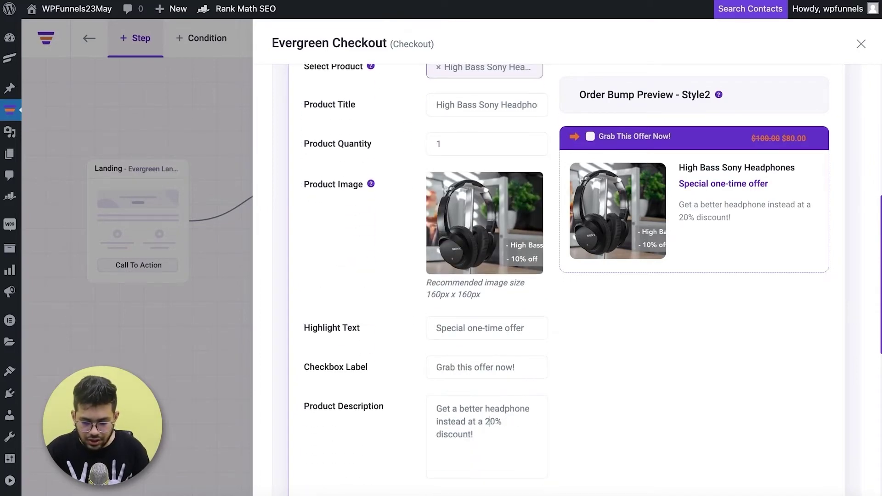
Review the order bump's discount settings, save the changes and close the checkout step's settings
scroll(667, 364, down, 10)
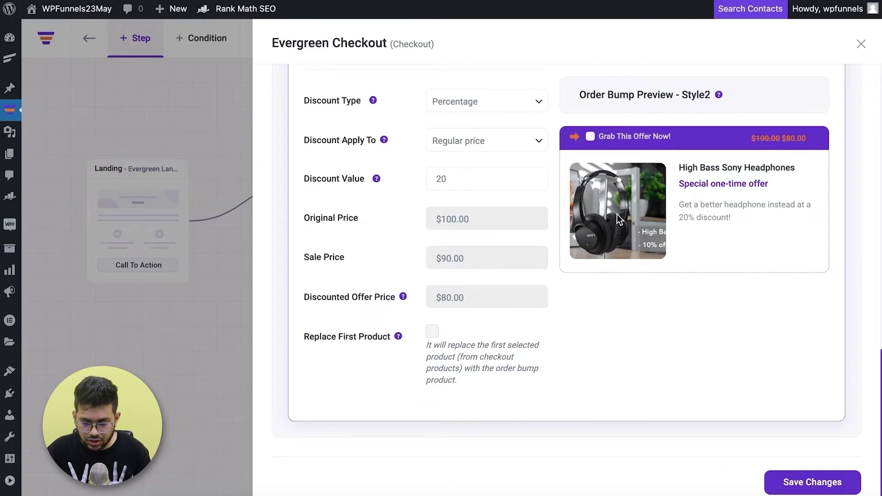
scroll(717, 349, up, 6)
scroll(735, 349, down, 6)
click(804, 487)
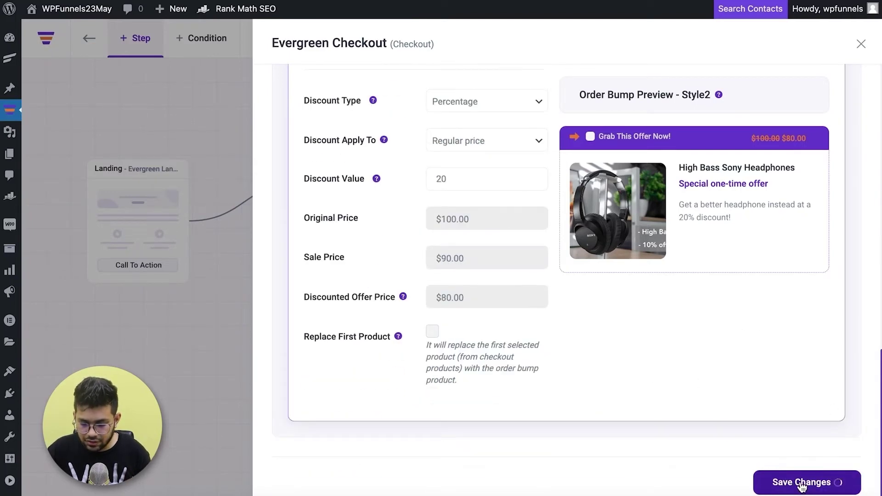
click(861, 45)
Preview the checkout page and test accepting and removing the headphone offer, checking the product's price in the order summary
click(339, 88)
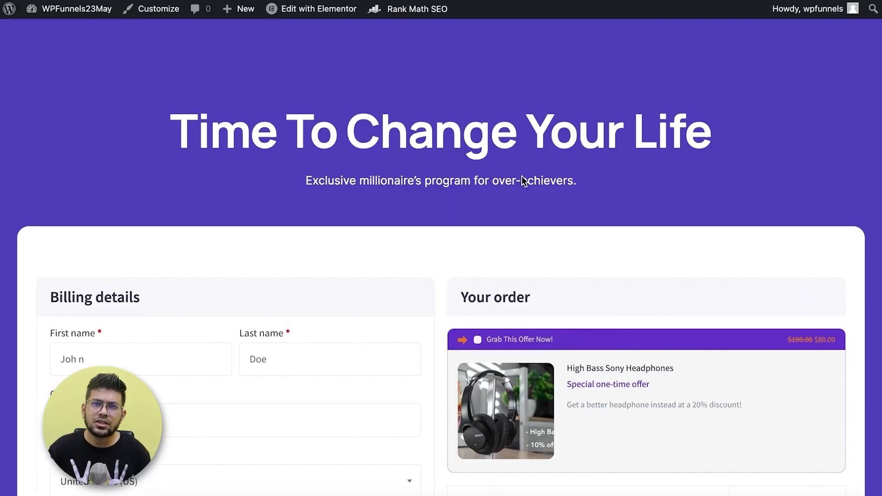
scroll(597, 193, down, 3)
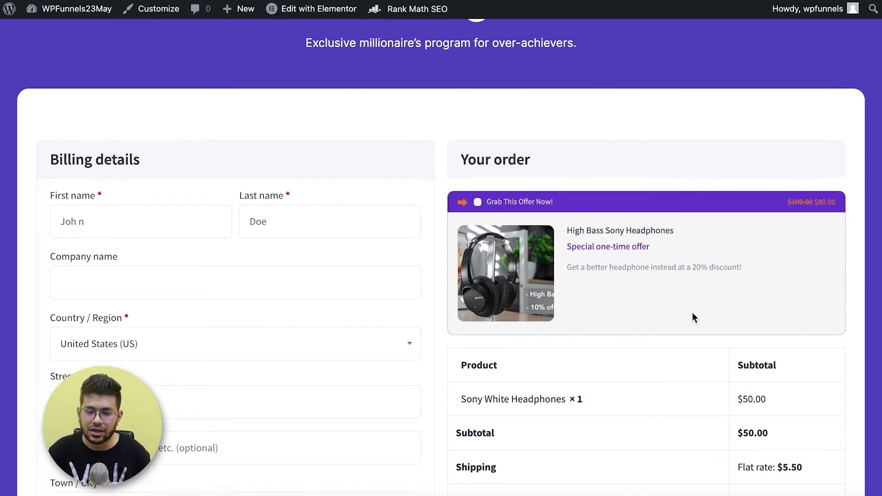
click(478, 203)
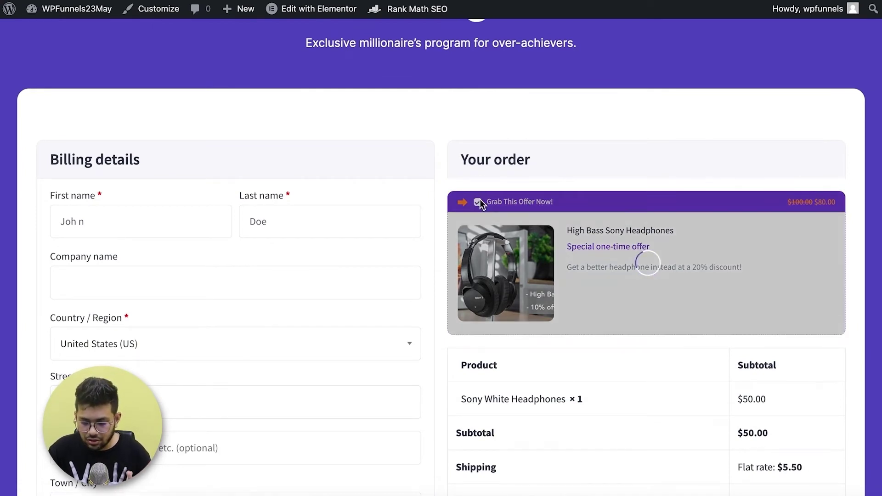
click(478, 203)
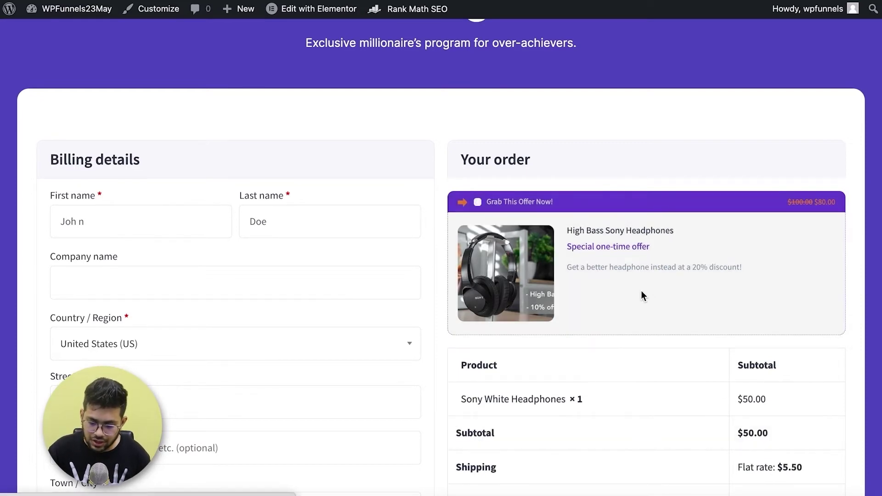
click(478, 202)
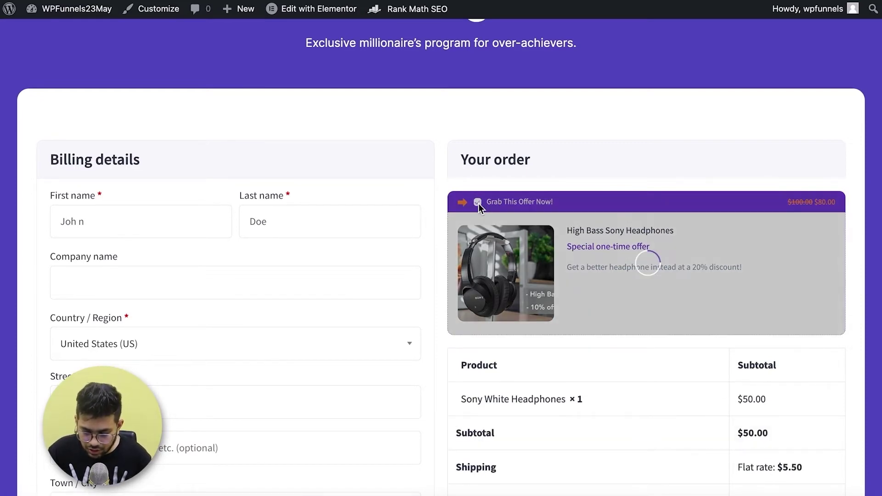
drag(737, 433, 775, 437)
click(772, 437)
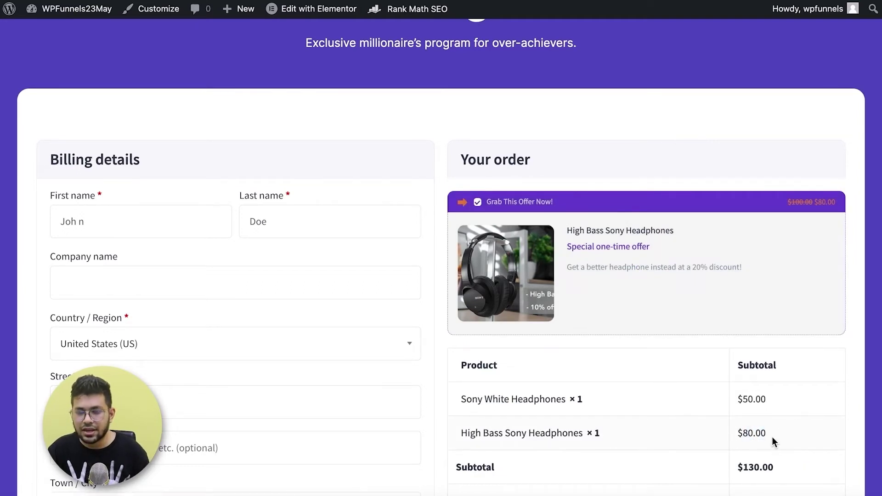
click(478, 203)
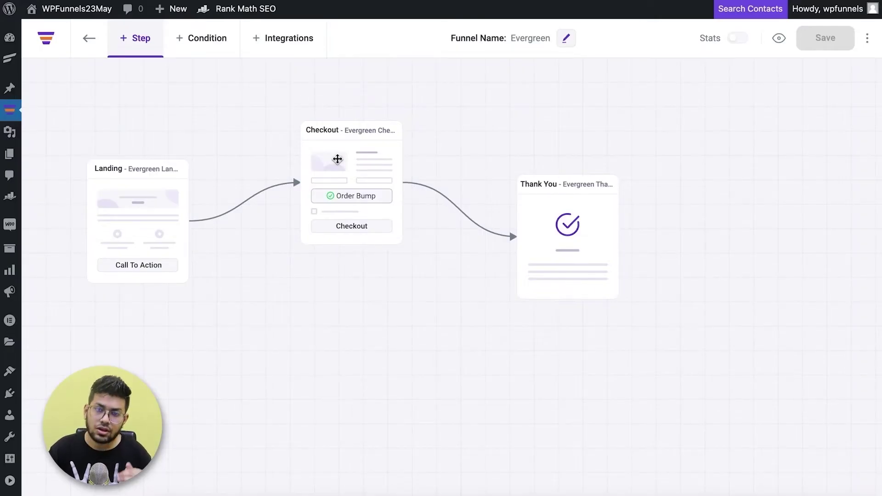
Enable Replace First Product for the checkout's existing order bump, save the changes and close the settings
click(318, 87)
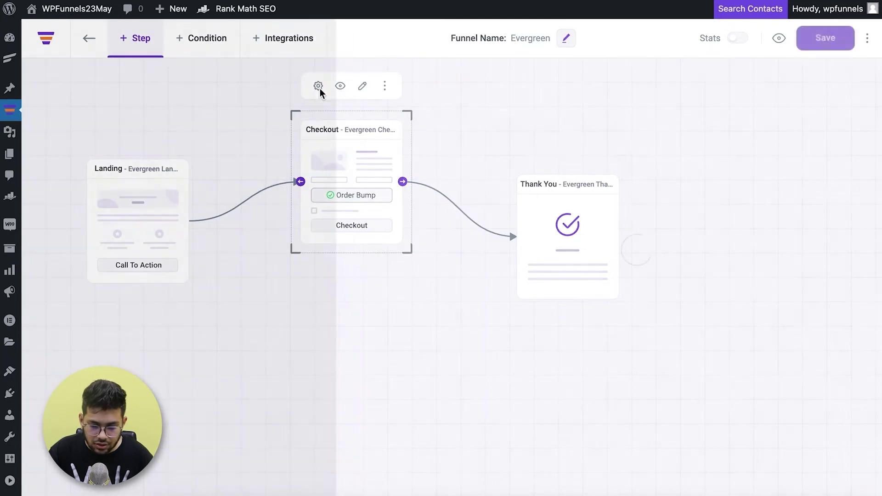
click(396, 99)
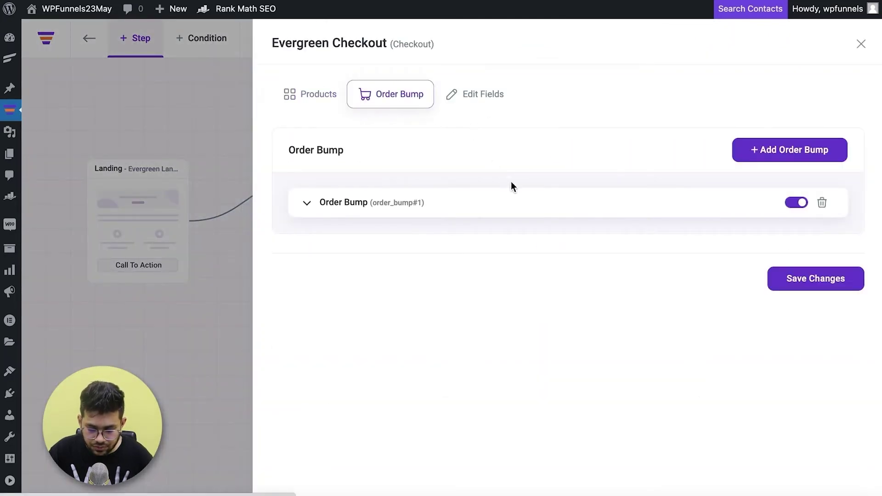
click(522, 205)
scroll(643, 284, down, 8)
scroll(644, 279, down, 8)
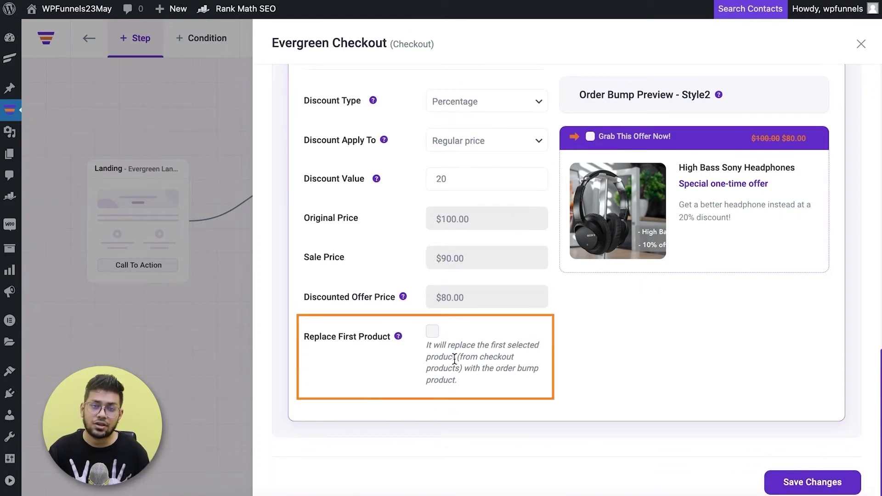
click(433, 333)
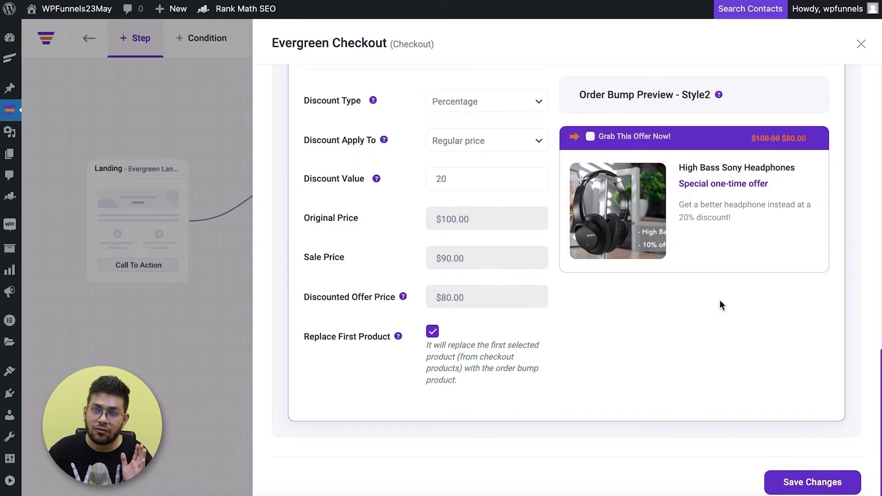
click(802, 481)
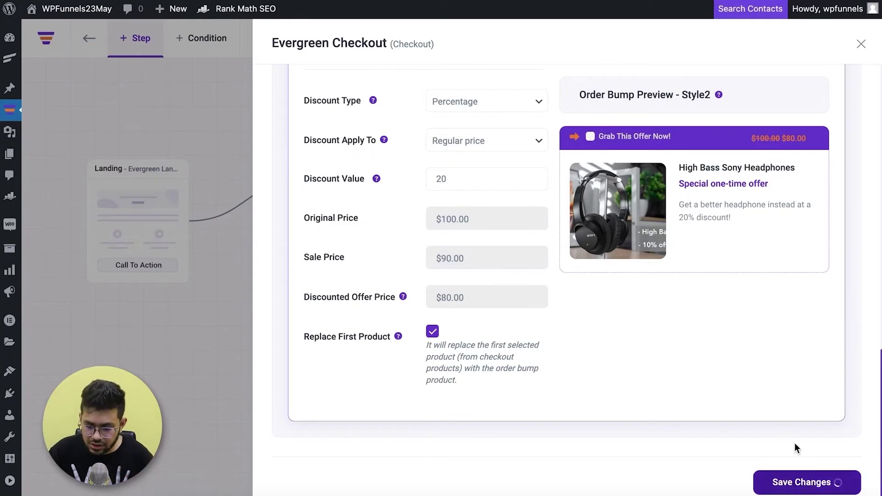
click(861, 44)
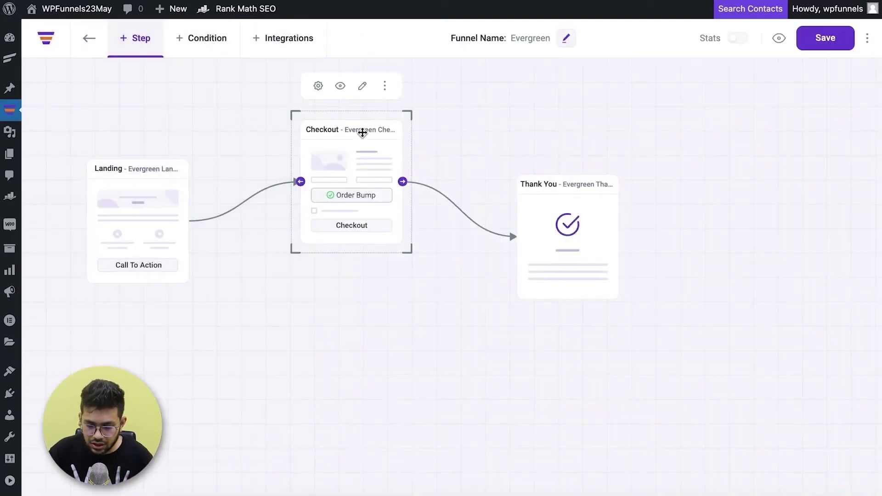
Preview the checkout page again and test whether accepting the order bump replaces the main product in the order summary
click(344, 86)
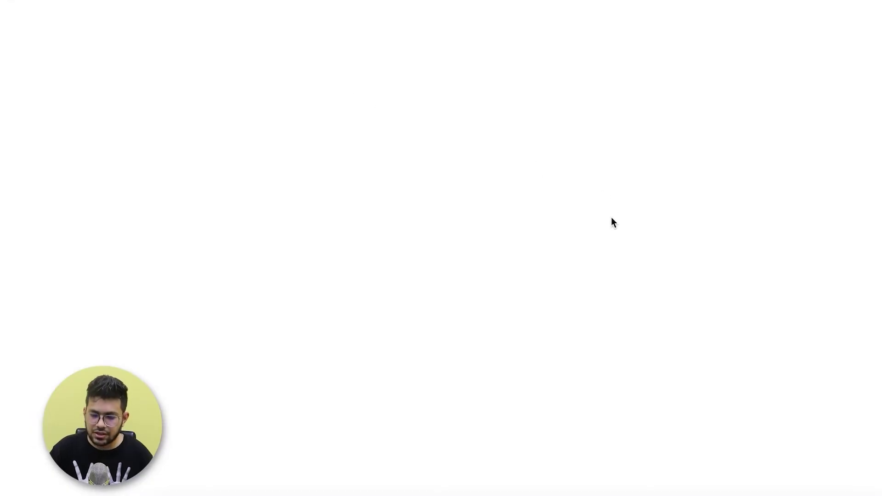
scroll(648, 226, down, 4)
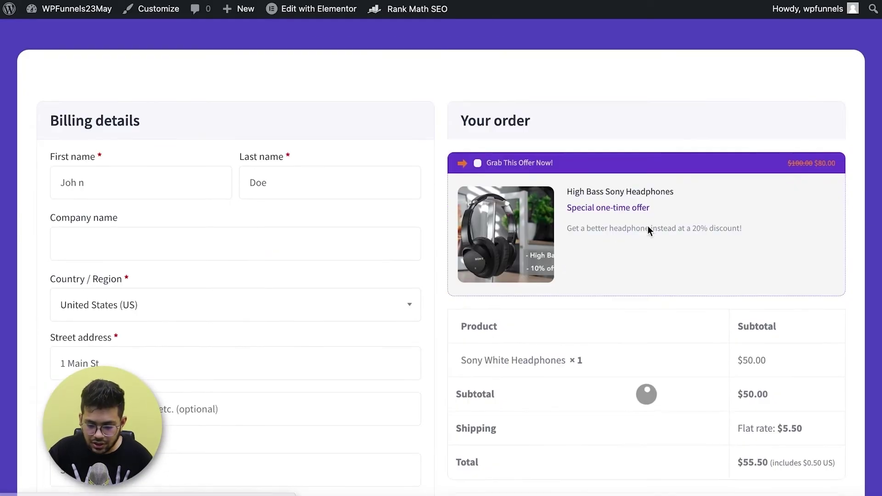
click(477, 164)
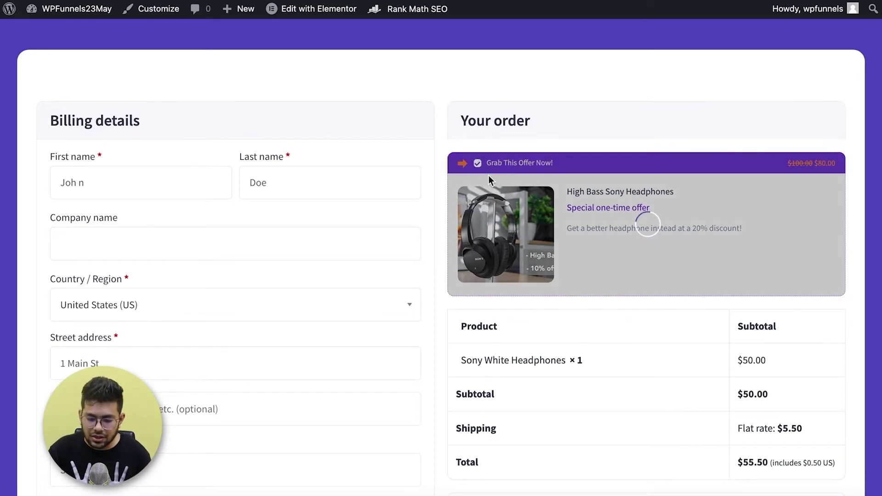
click(458, 360)
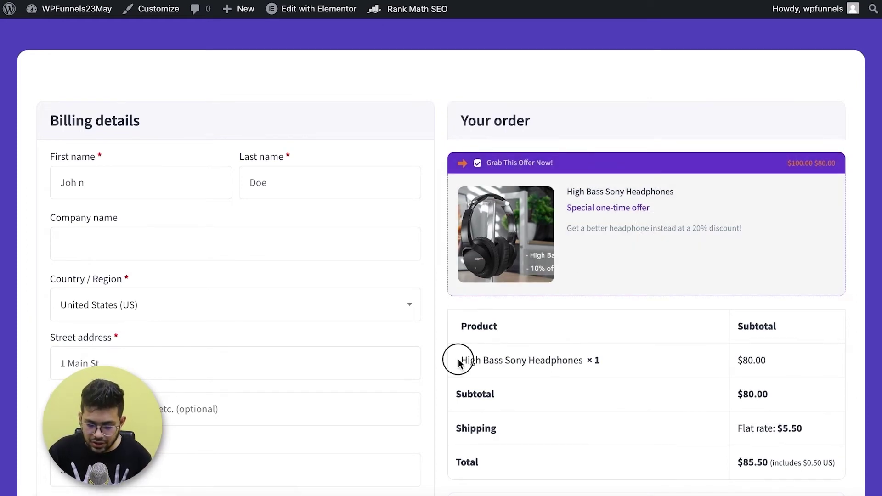
drag(459, 362, 624, 364)
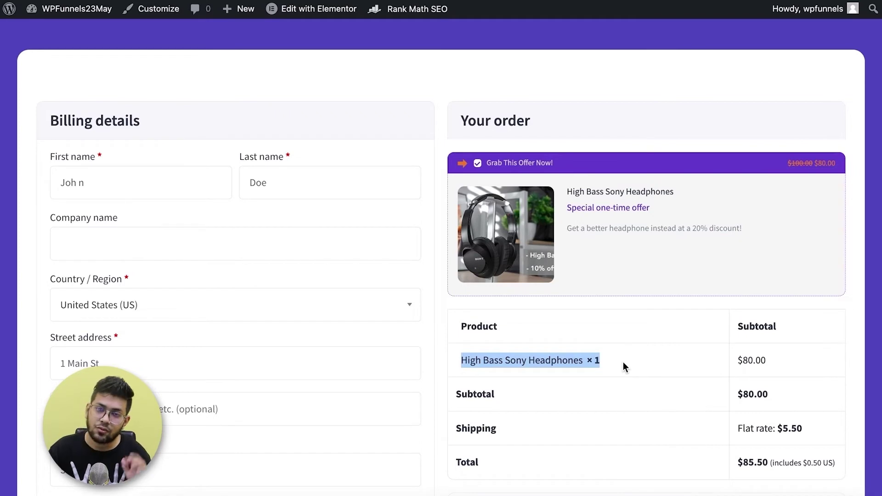
click(477, 163)
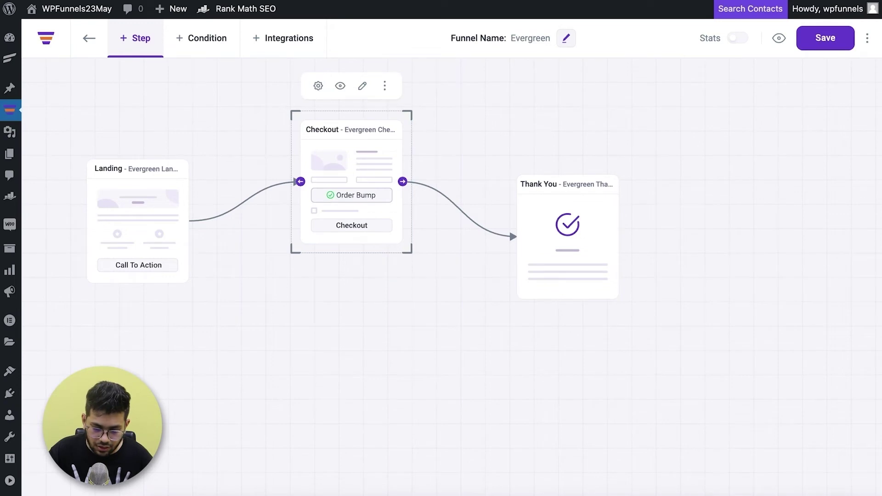
Examine the order bump's settings and its available position options, leaving the position at Before Order Details, and close the checkout settings
click(318, 86)
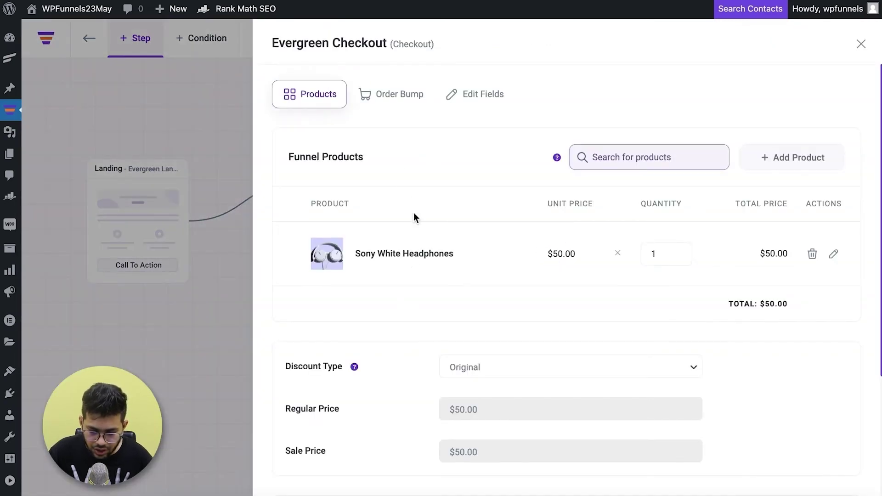
click(395, 104)
click(473, 203)
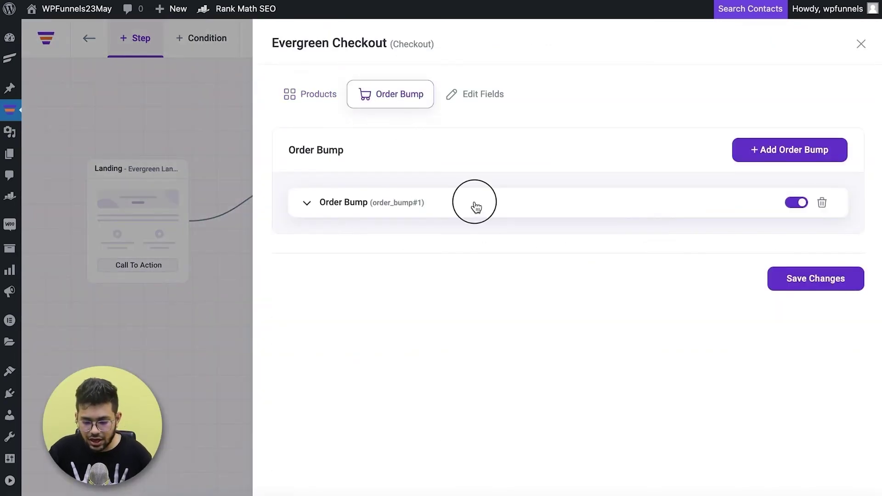
scroll(526, 302, down, 10)
scroll(524, 301, up, 10)
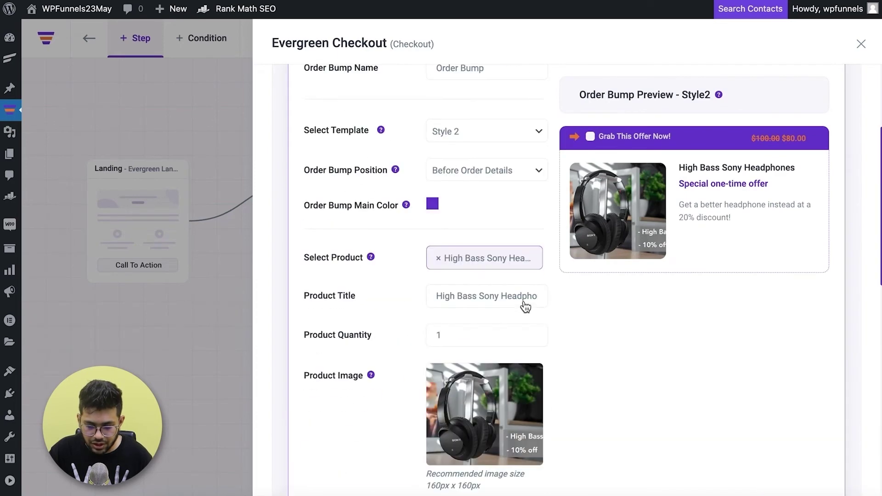
scroll(585, 420, down, 2)
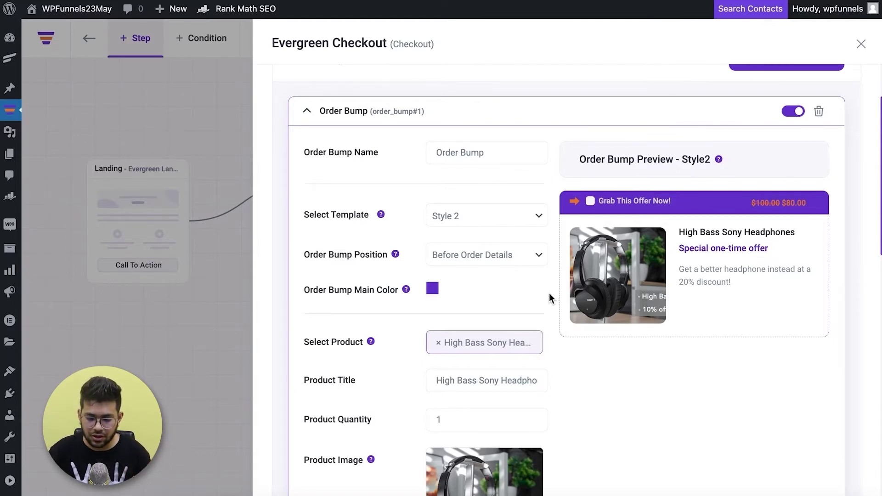
click(536, 256)
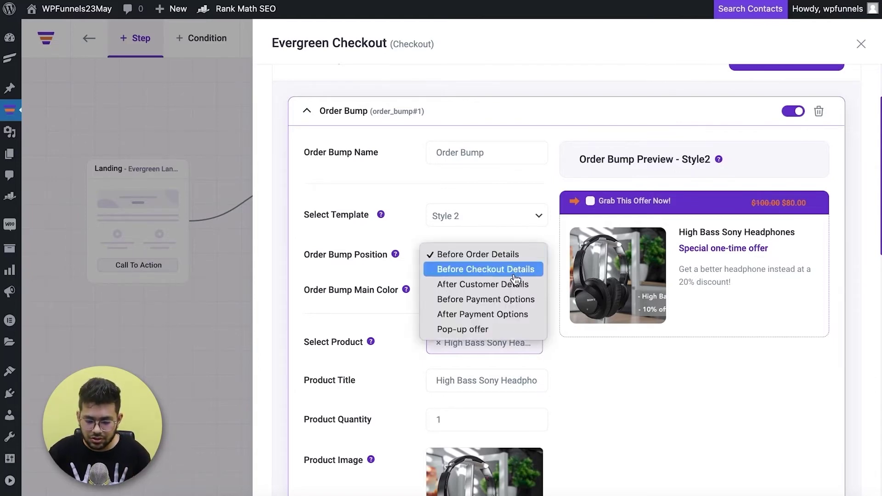
click(667, 422)
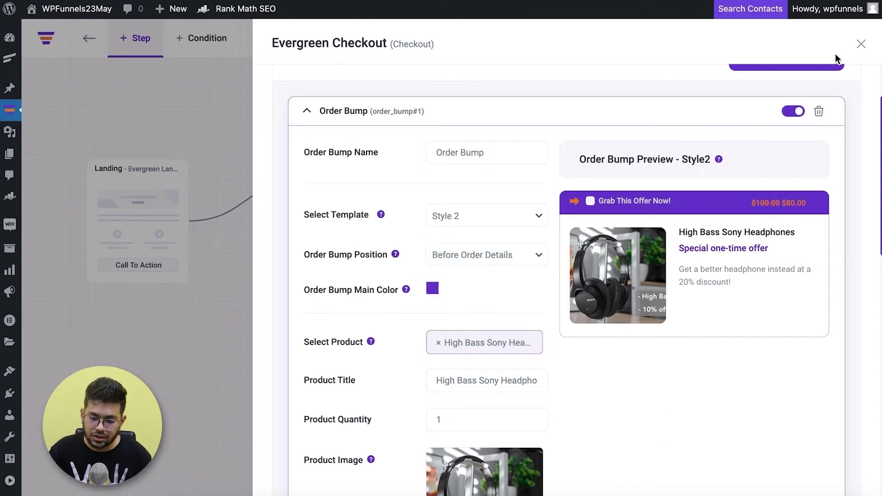
click(861, 44)
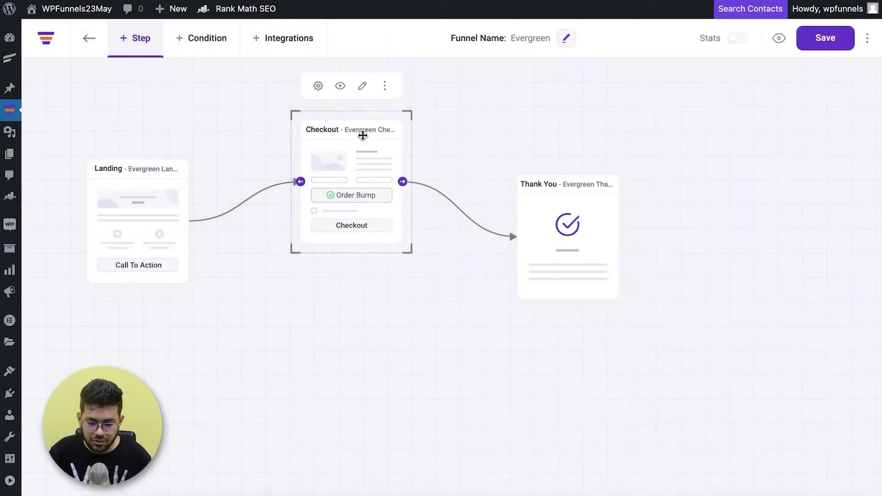
Open the checkout page in the Elementor editor and set the checkout widget's order bump 1 position to Before Checkout Details
click(362, 87)
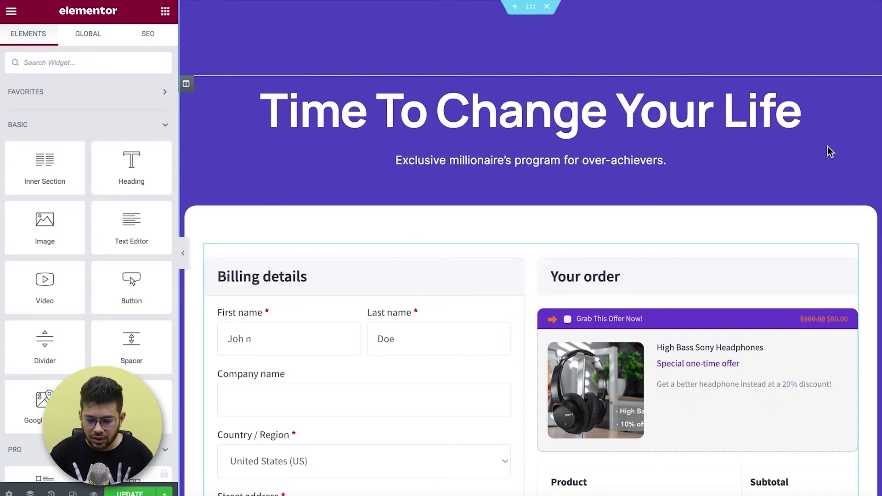
scroll(679, 199, down, 3)
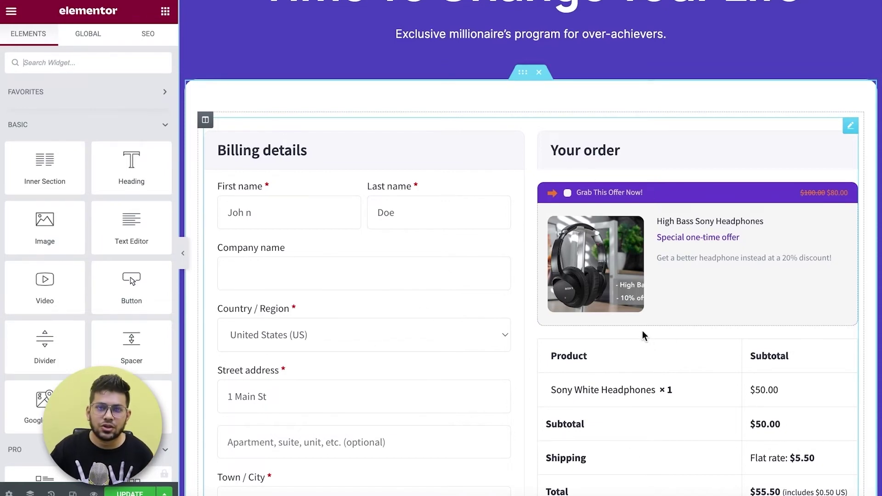
click(850, 125)
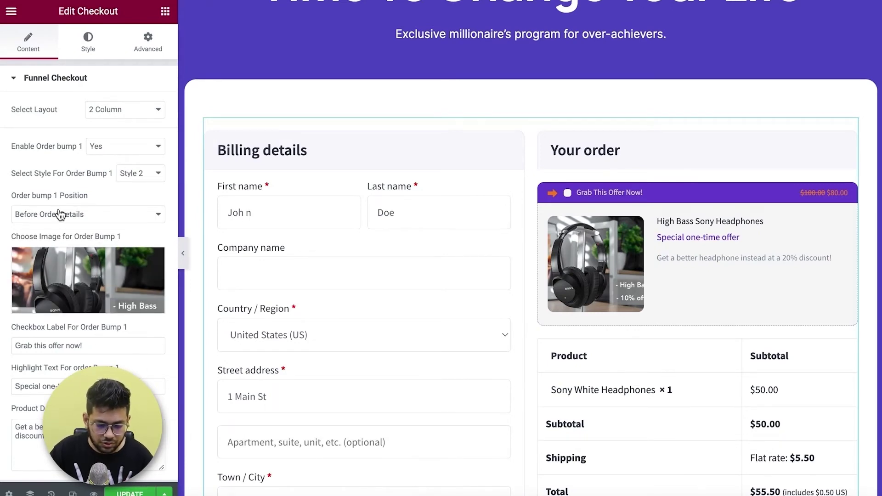
click(110, 219)
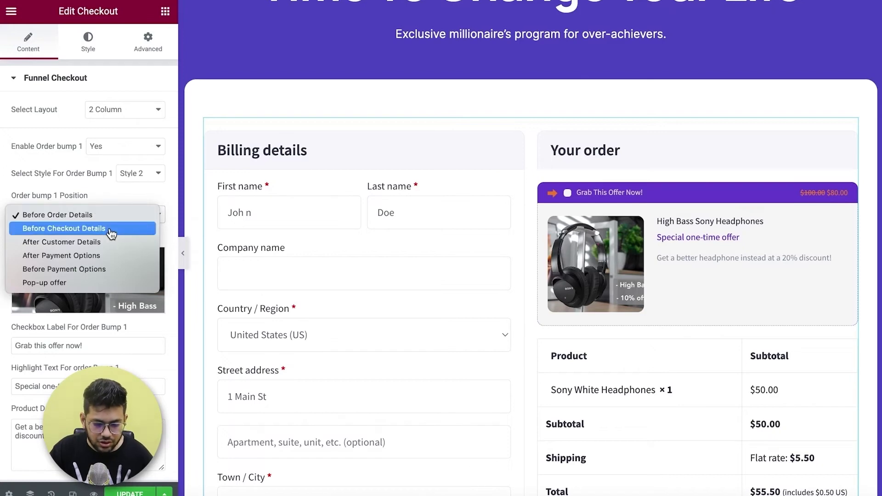
click(92, 233)
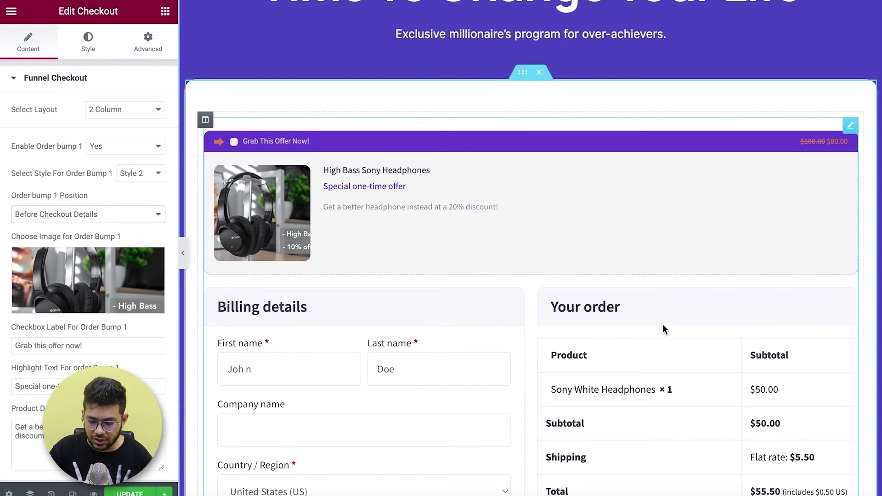
Try After Customer Details as the order bump 1 position and check where the offer sits on the checkout page
scroll(689, 321, up, 3)
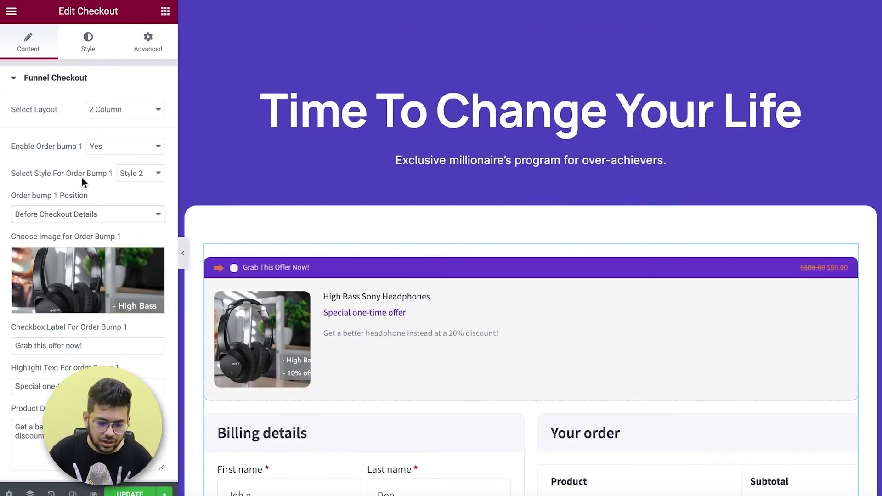
click(122, 214)
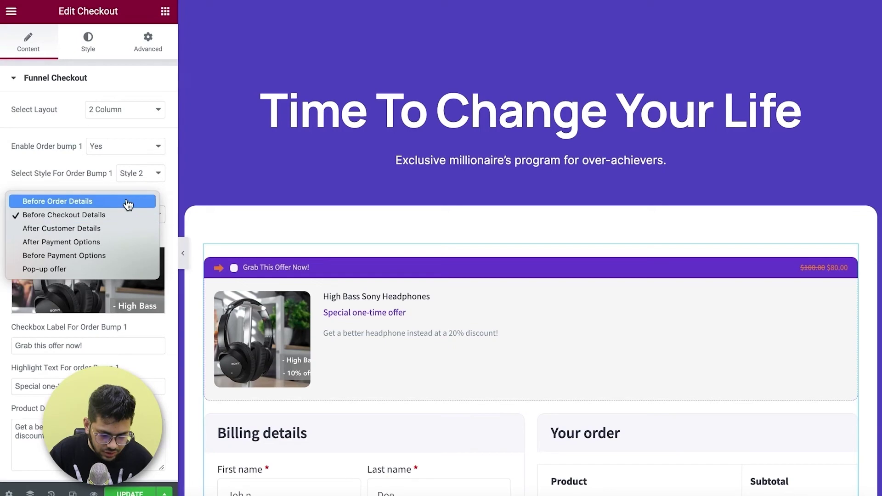
click(123, 228)
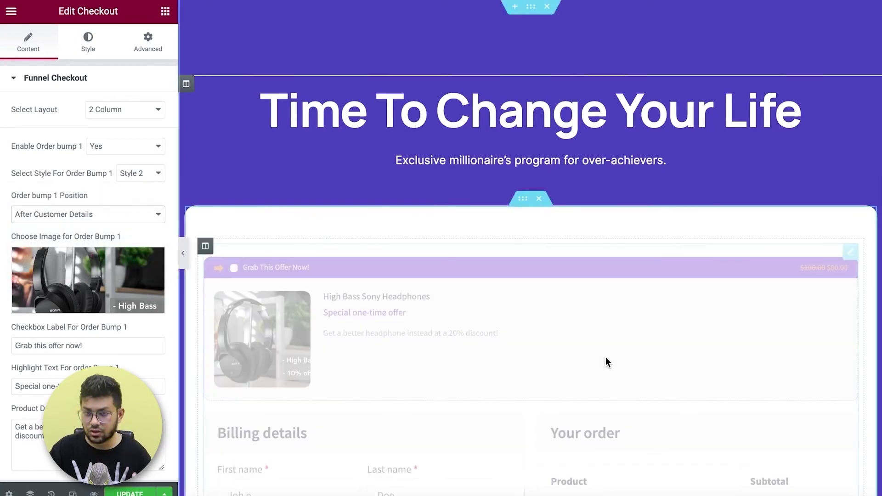
scroll(599, 360, down, 5)
scroll(599, 363, down, 15)
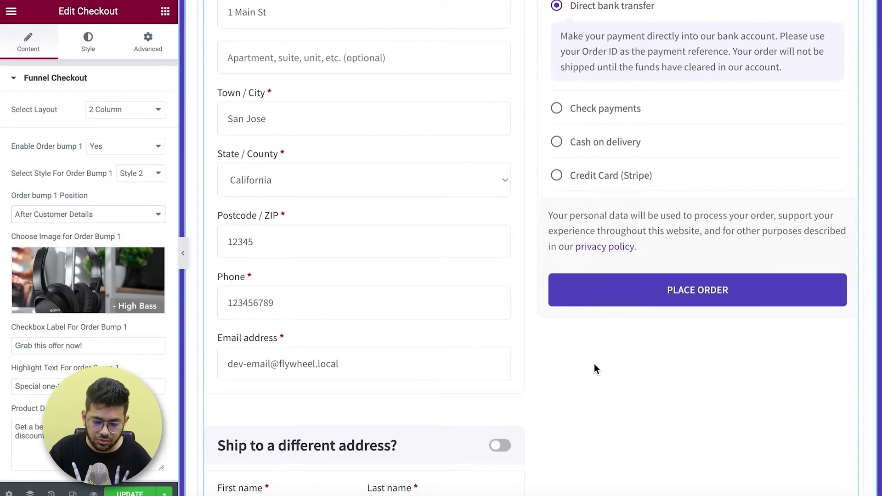
scroll(592, 365, up, 15)
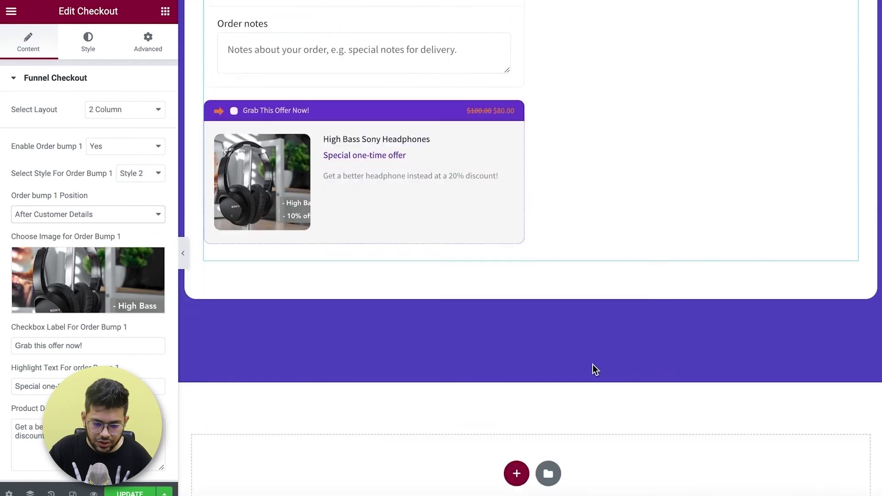
scroll(494, 340, up, 4)
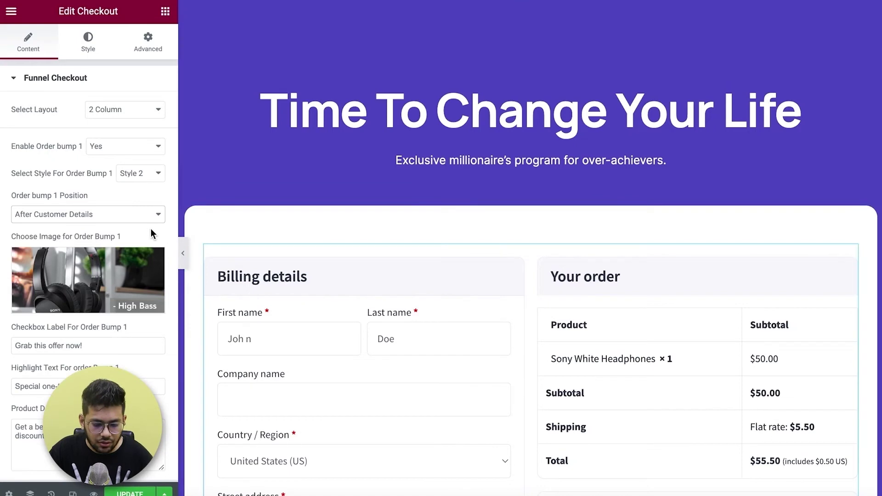
Set the order bump 1 position to Before Order Details, check its placement and update the page
click(144, 216)
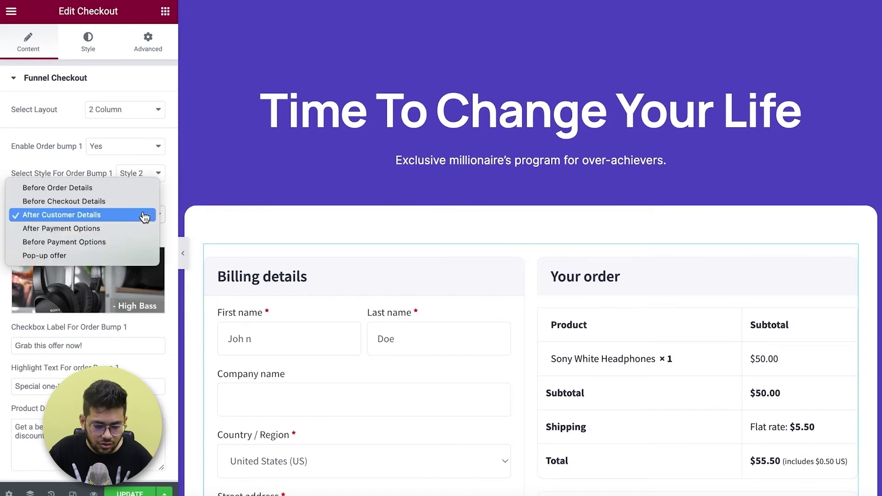
click(102, 189)
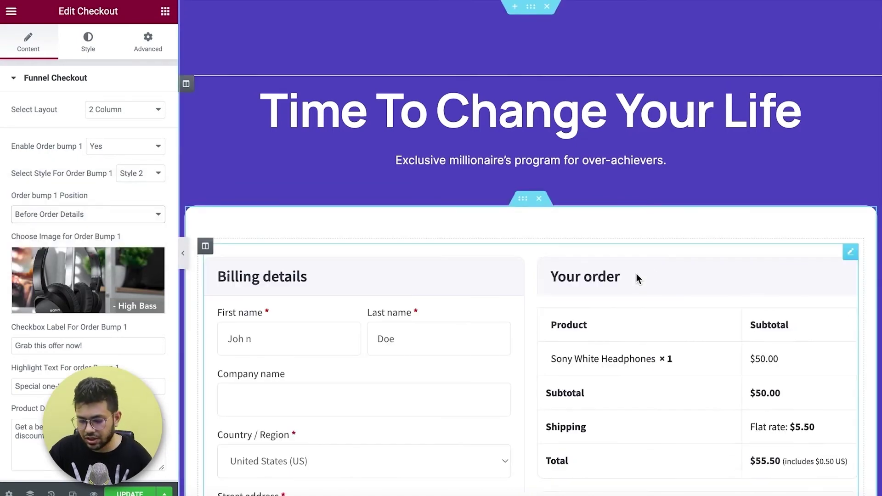
scroll(760, 322, down, 7)
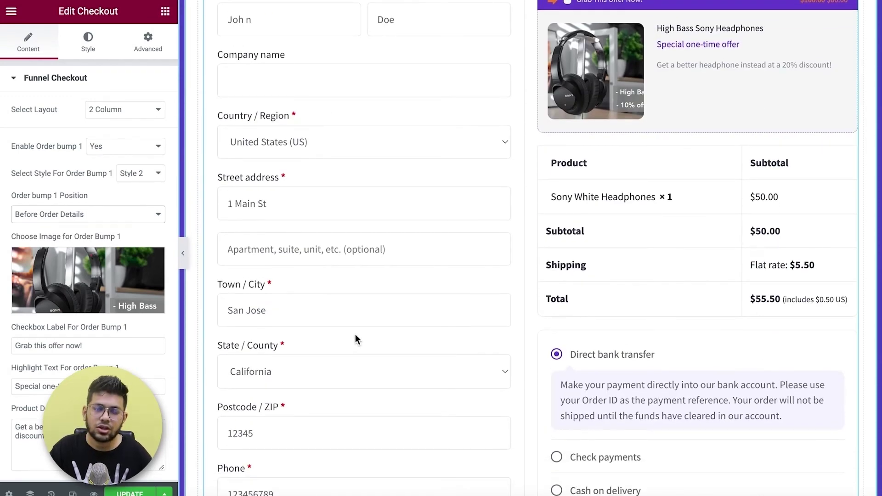
scroll(357, 337, up, 7)
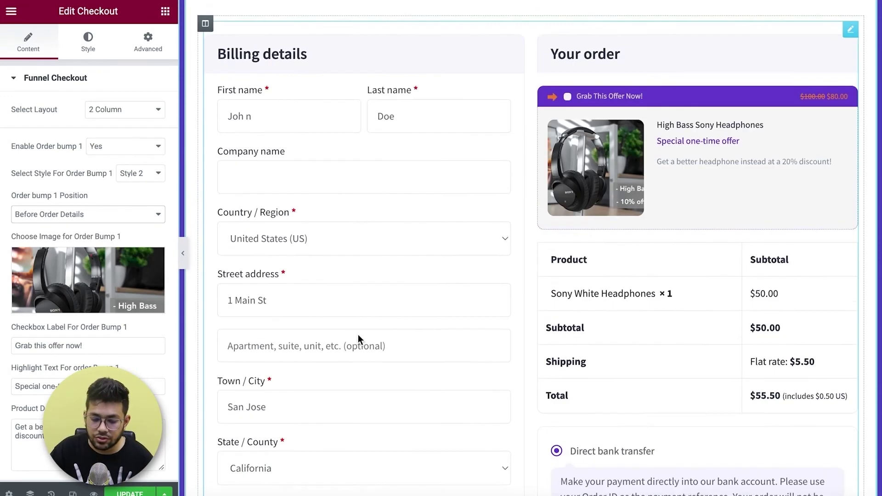
click(142, 490)
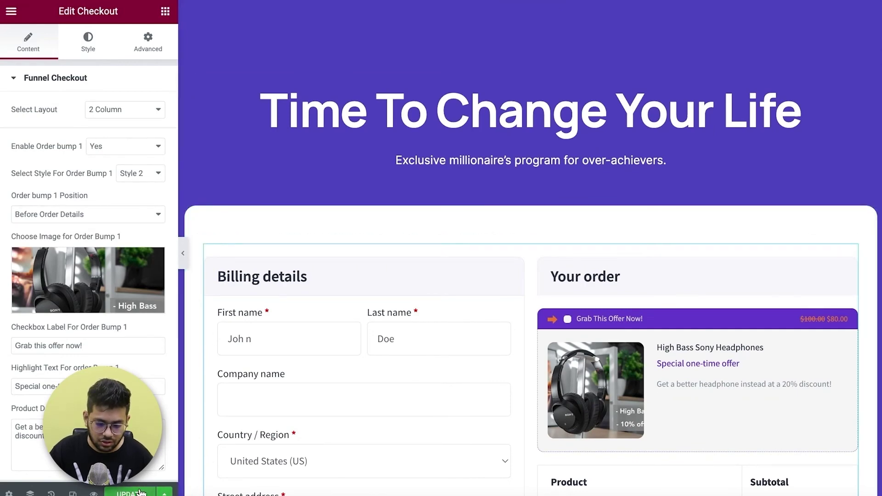
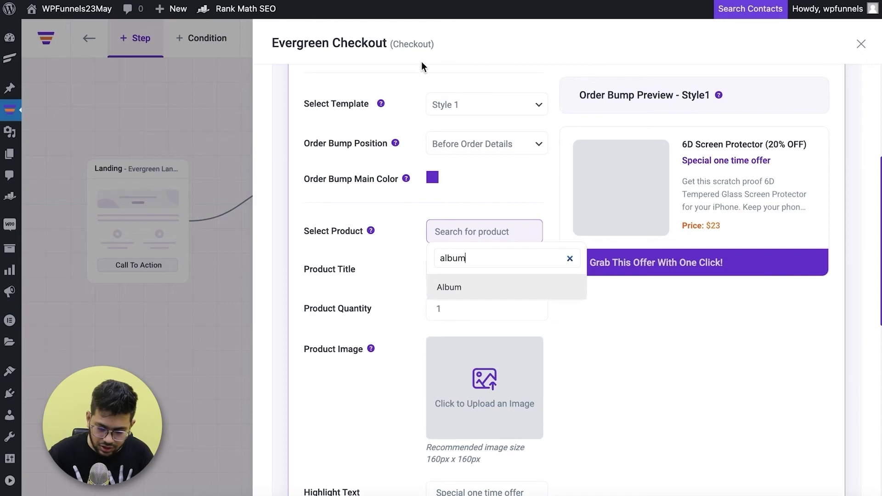
Select Album as the second order bump's product and set its position to Before Checkout Details
click(489, 295)
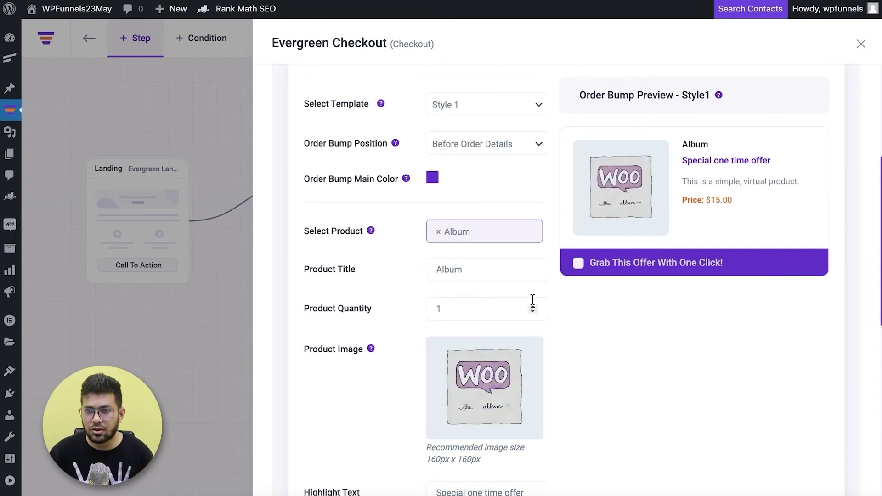
scroll(533, 299, up, 5)
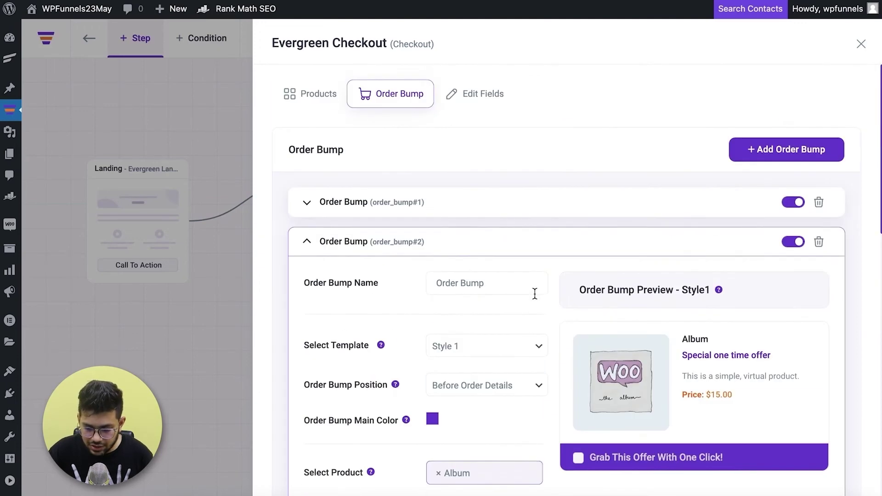
click(506, 350)
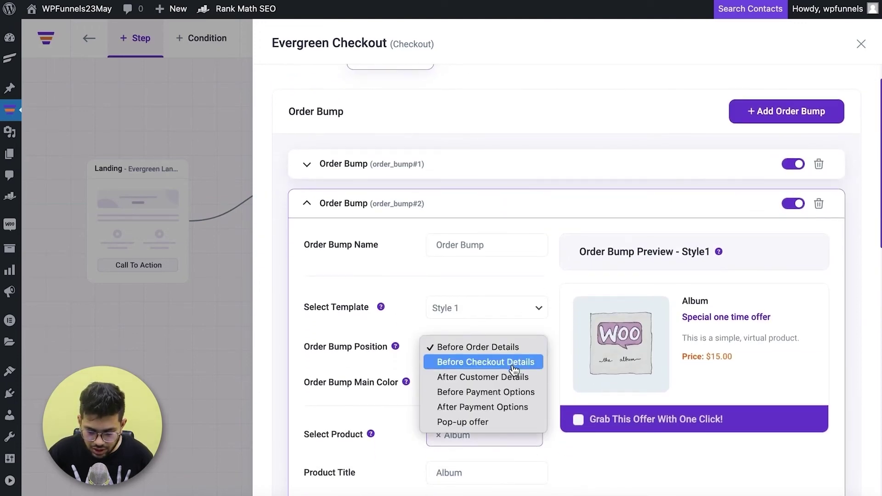
click(513, 367)
Save the second order bump with its original price and close the checkout settings
scroll(615, 386, down, 8)
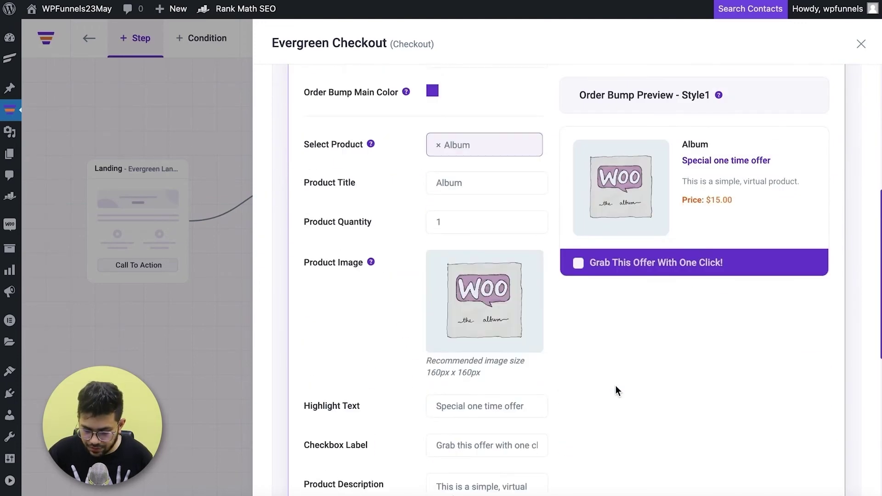
scroll(567, 366, down, 8)
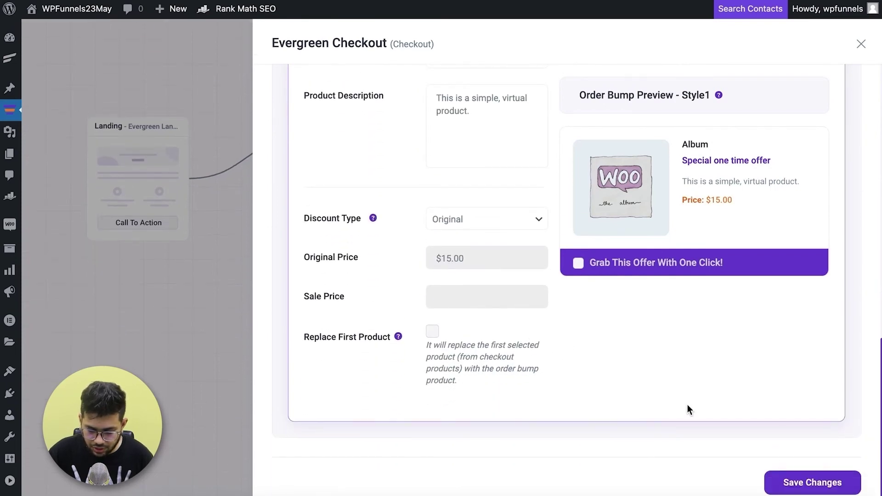
click(815, 482)
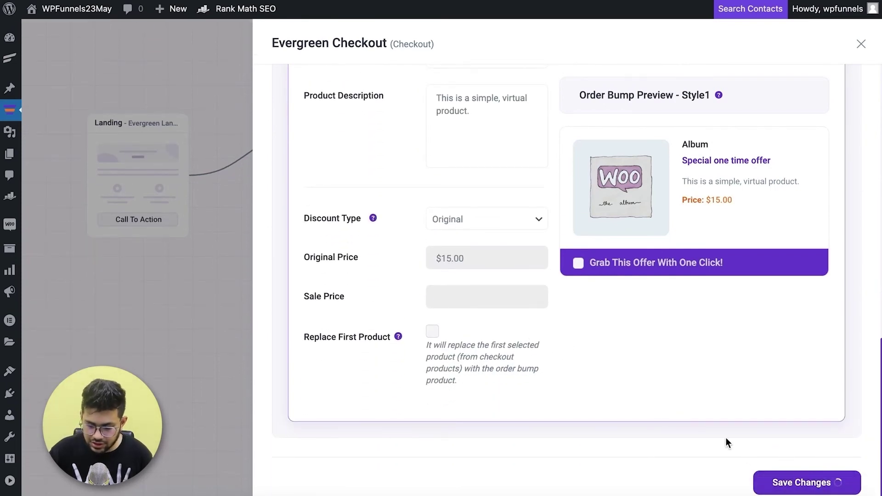
scroll(735, 423, up, 15)
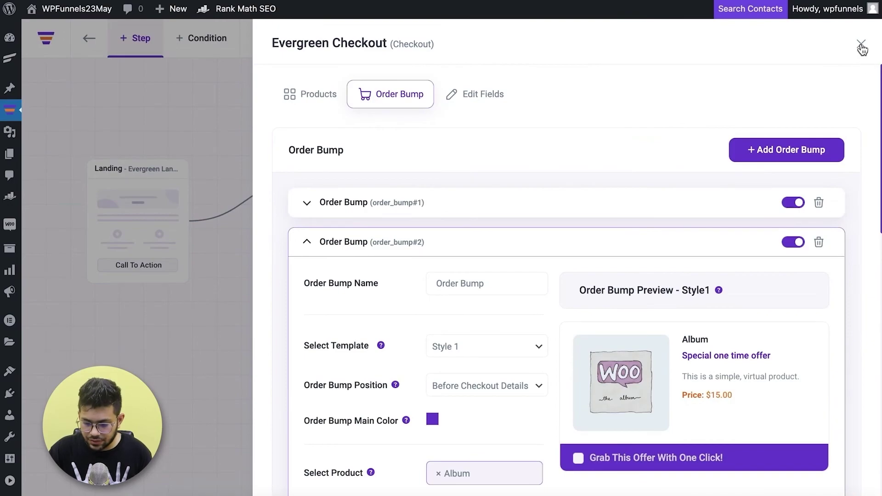
click(861, 44)
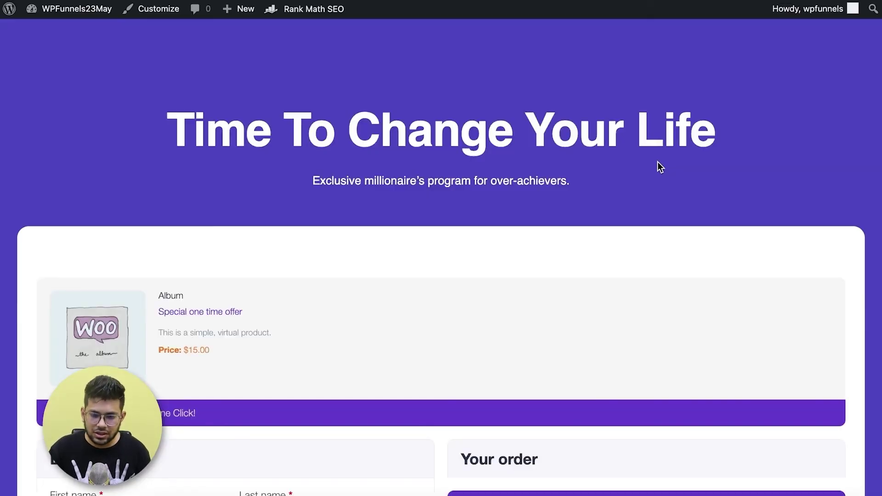
Preview the checkout page with both order bumps and accept the Album offer to check the order summary
scroll(591, 183, down, 5)
scroll(592, 193, down, 3)
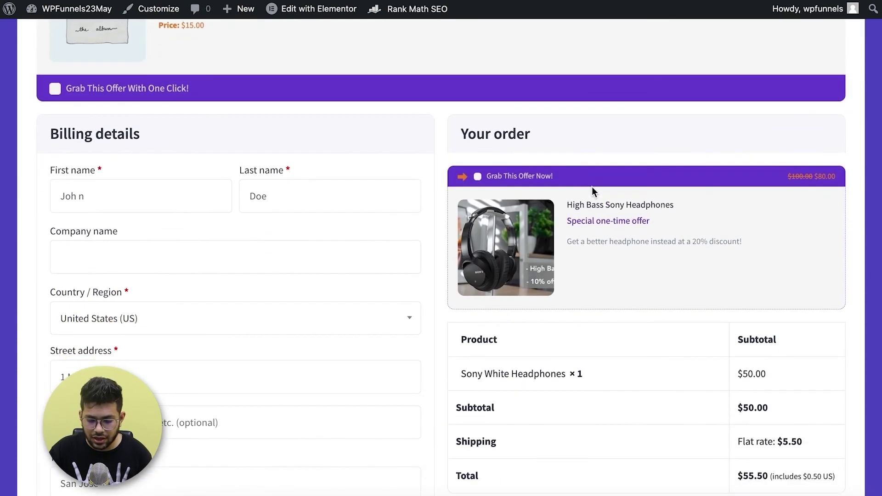
scroll(629, 228, up, 7)
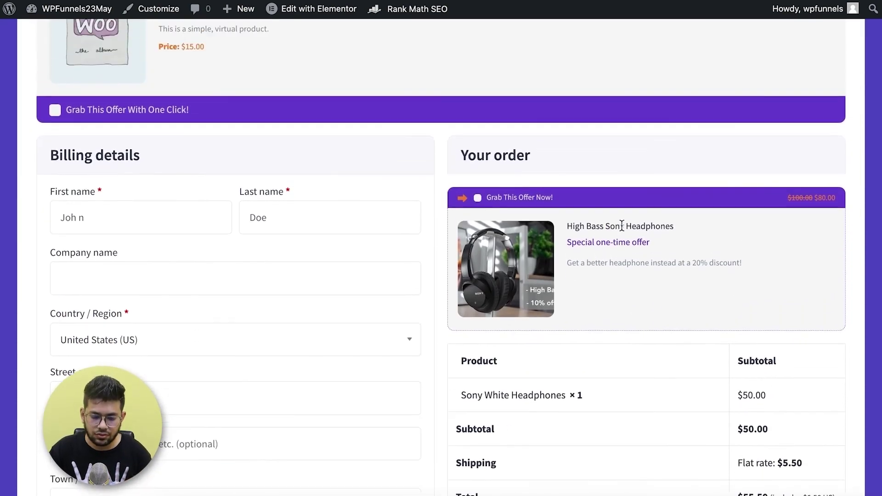
click(55, 359)
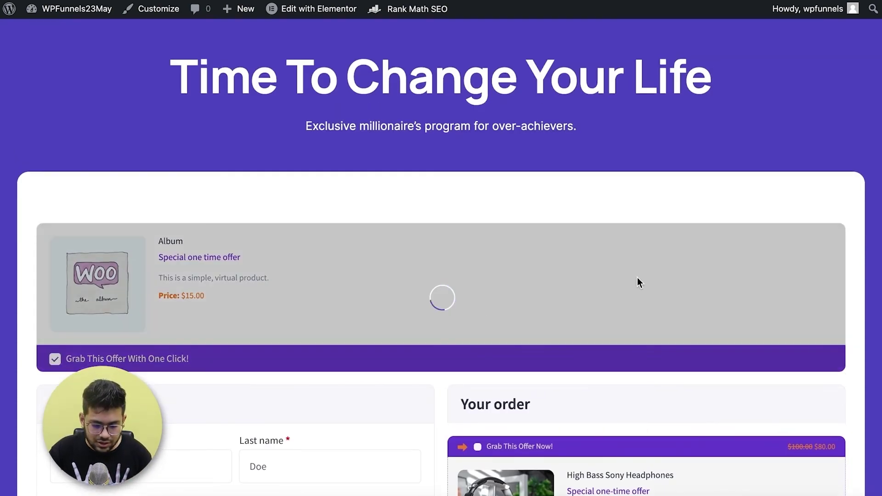
scroll(647, 285, down, 7)
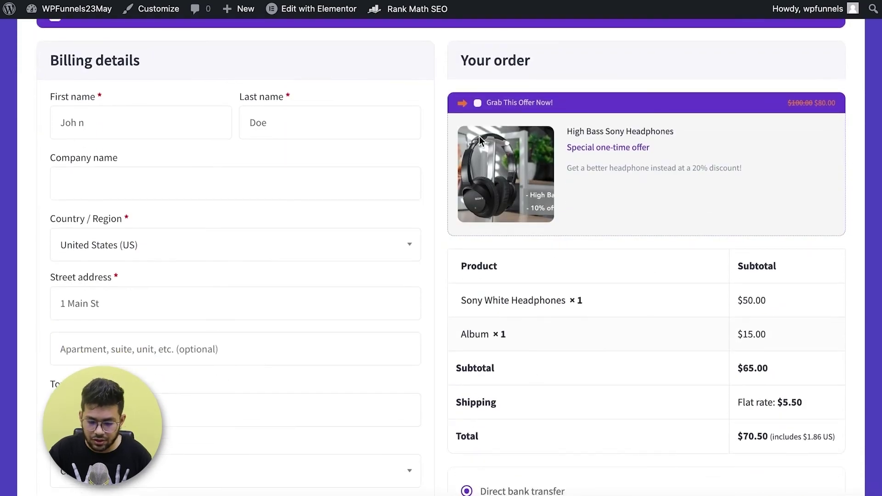
Test accepting and declining the High Bass Sony Headphones offer, and decline the Album offer to check the order summary
click(478, 103)
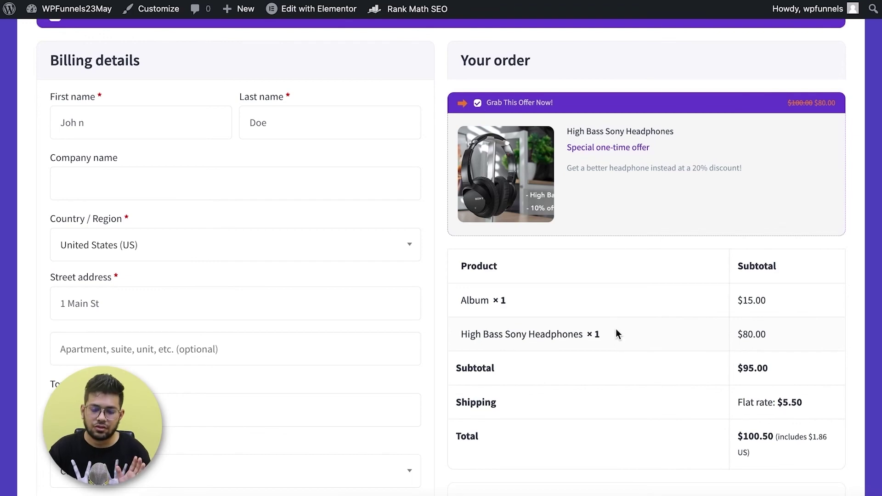
click(478, 104)
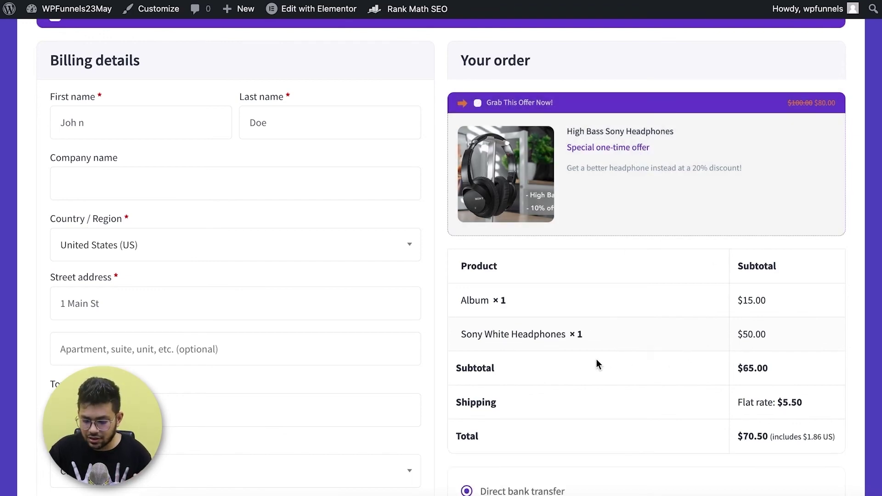
scroll(260, 294, up, 7)
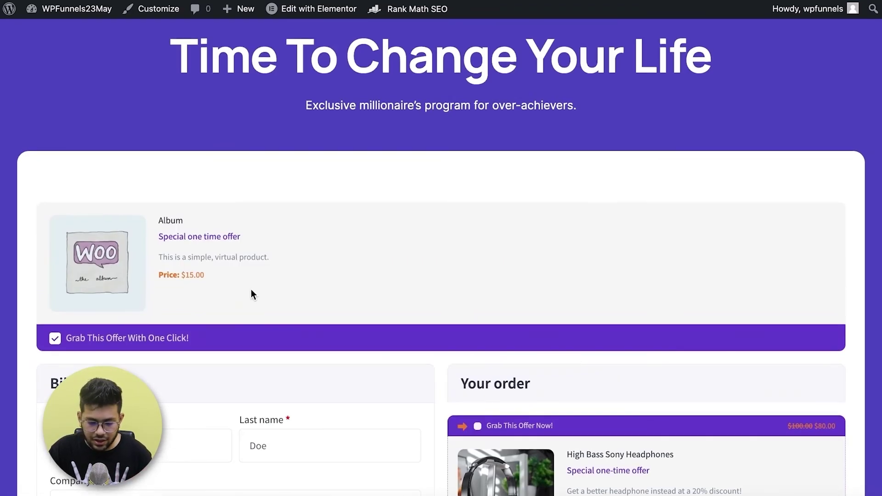
click(55, 340)
scroll(442, 343, down, 7)
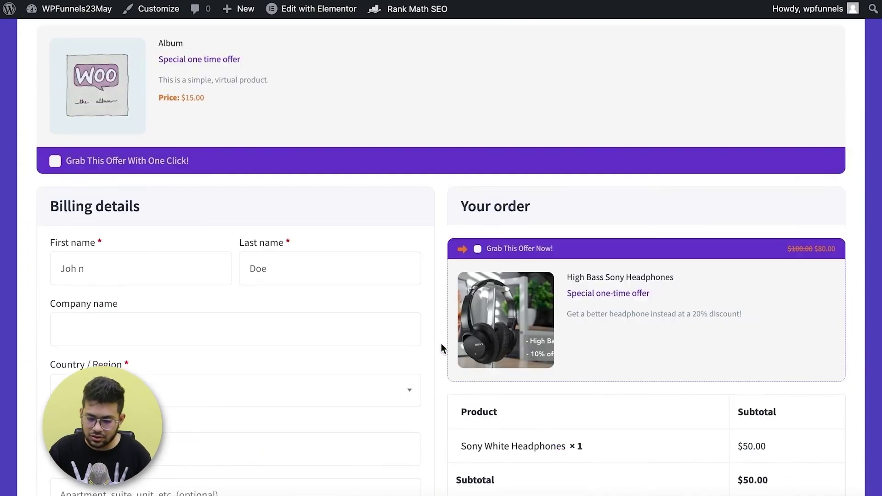